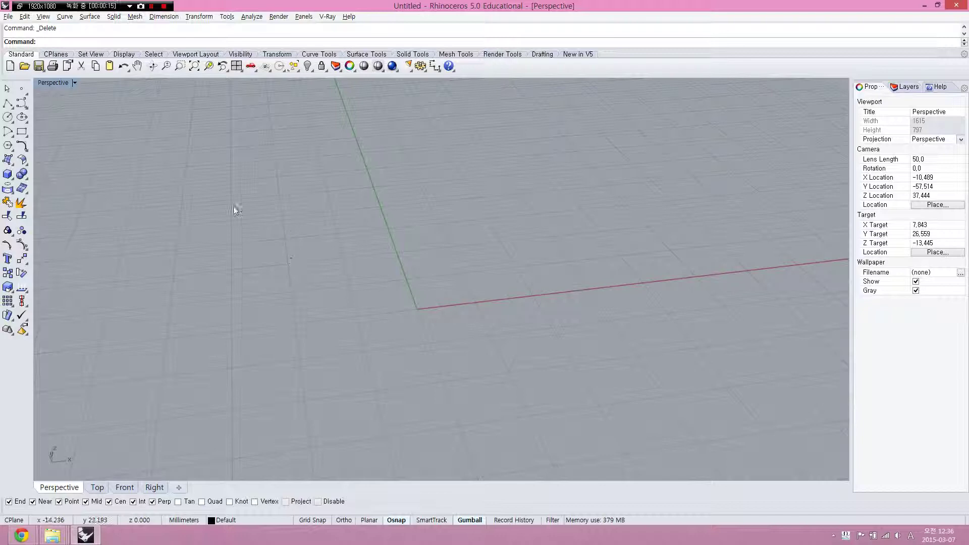
# Place about ten scattered point objects on the grid left of the axes with Multiple Points
pyautogui.keyDown('shift'); pyautogui.moveTo(313, 210); pyautogui.dragTo(305, 226, button='right'); pyautogui.keyUp('shift')
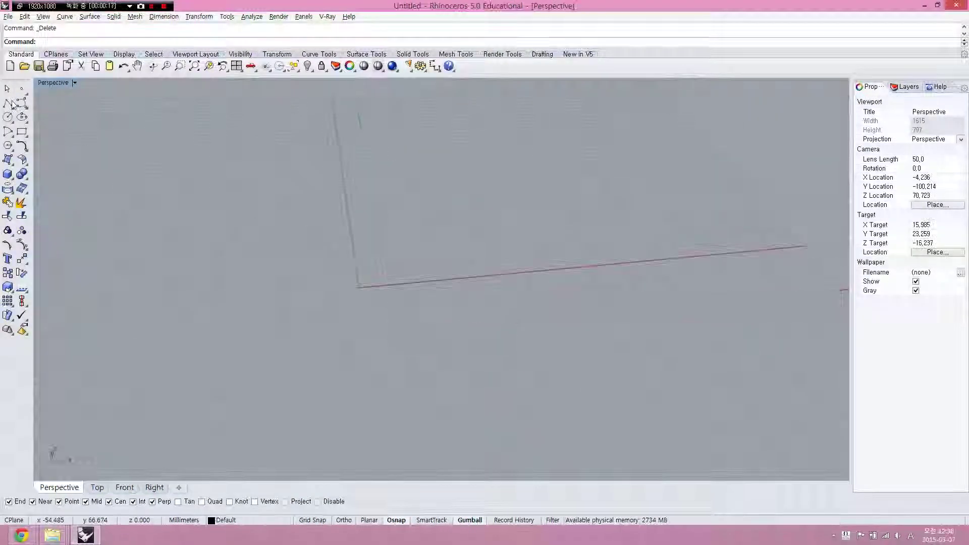
pyautogui.click(22, 90)
pyautogui.click(40, 107)
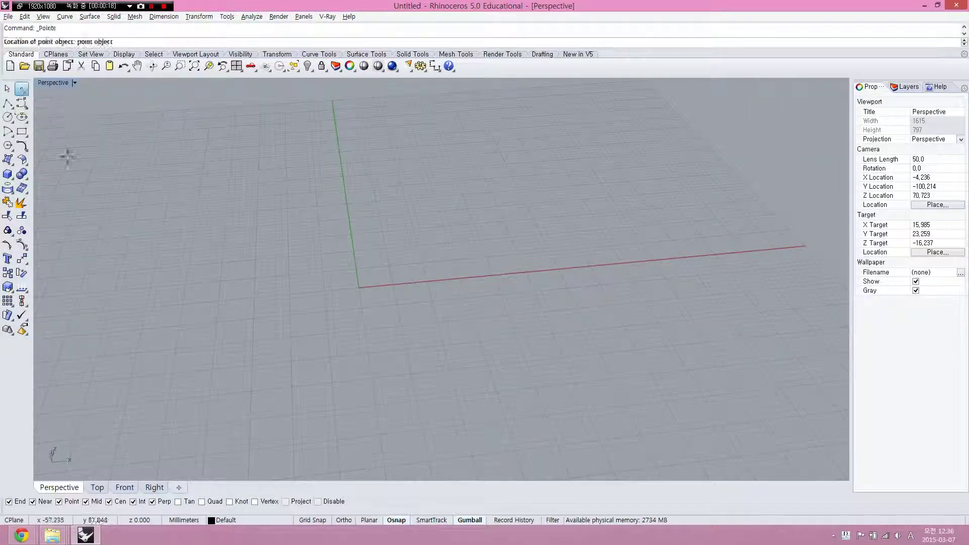
pyautogui.click(121, 188)
pyautogui.click(109, 224)
pyautogui.click(151, 203)
pyautogui.click(198, 192)
pyautogui.click(223, 224)
pyautogui.click(201, 240)
pyautogui.click(207, 270)
pyautogui.click(237, 266)
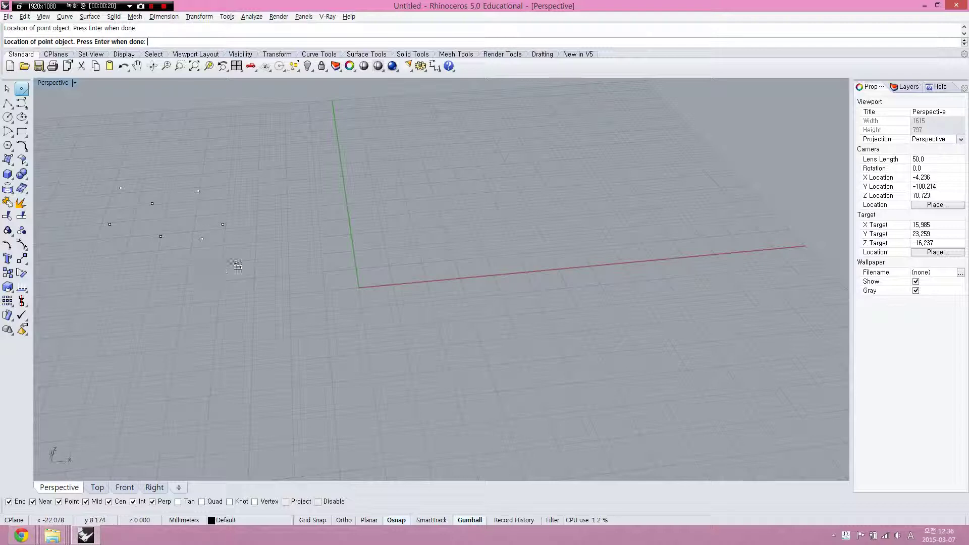
pyautogui.press('Return')
# Select the new points, then a single point to read its object properties
pyautogui.moveTo(271, 205); pyautogui.dragTo(92, 275)
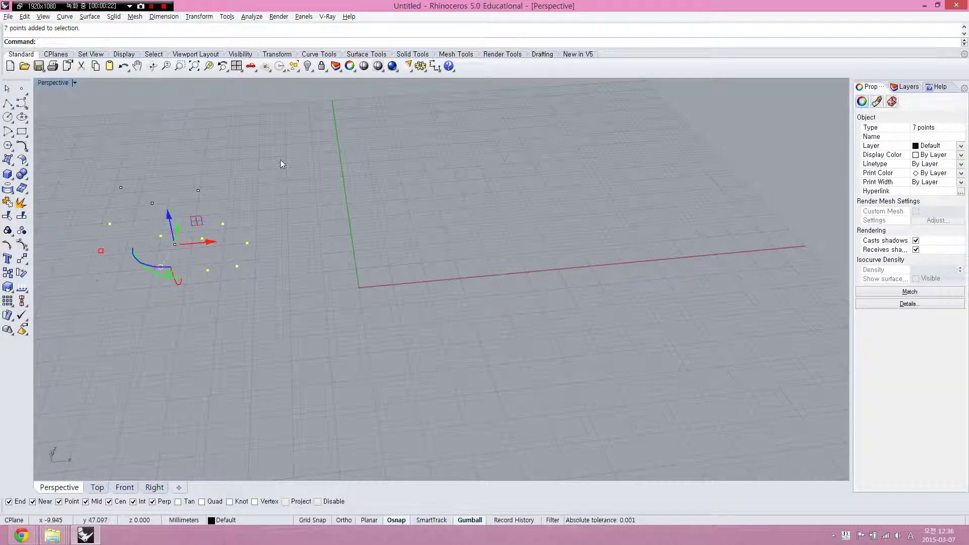
pyautogui.moveTo(256, 206); pyautogui.dragTo(220, 241)
pyautogui.scroll(2, 217, 248)
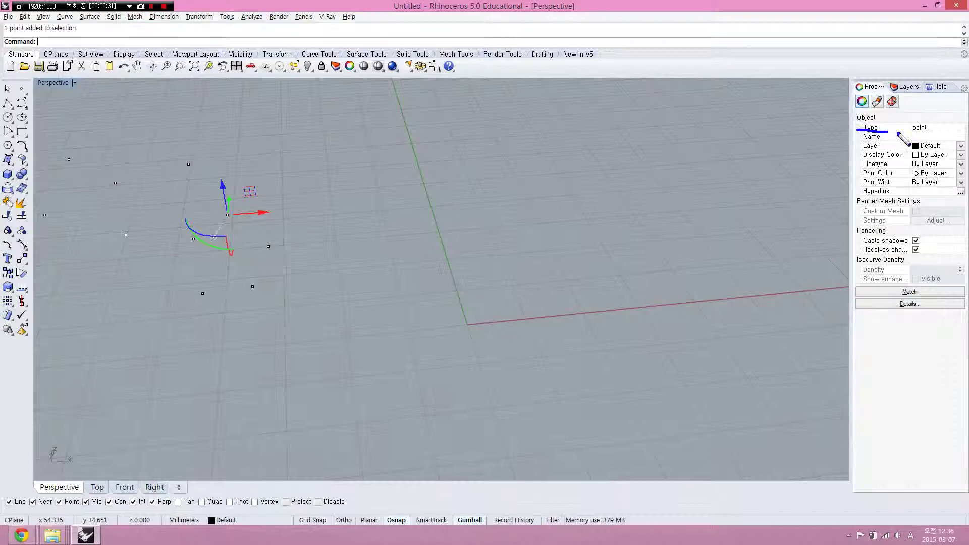
pyautogui.moveTo(864, 132); pyautogui.dragTo(933, 134)
pyautogui.press('Escape')
pyautogui.moveTo(417, 222); pyautogui.dragTo(343, 203, button='right')
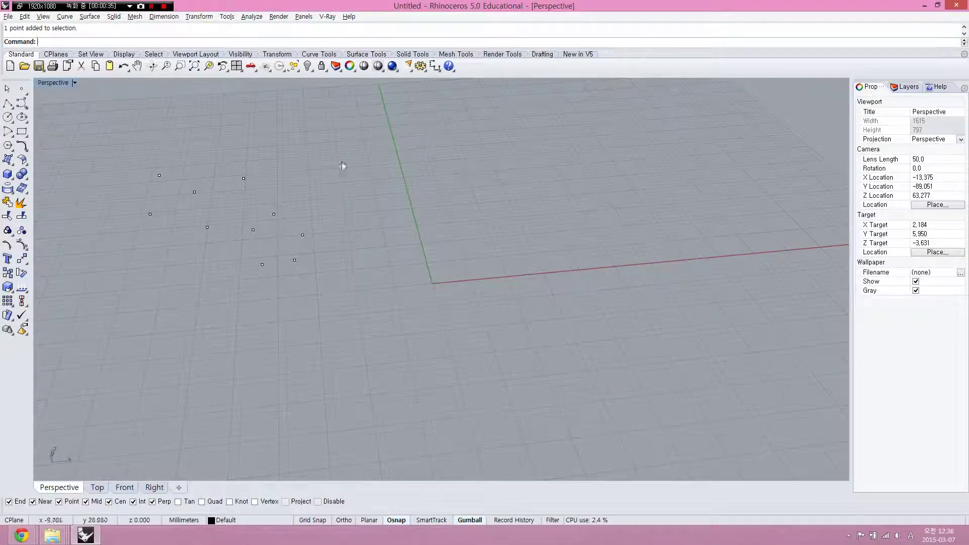
pyautogui.click(273, 215)
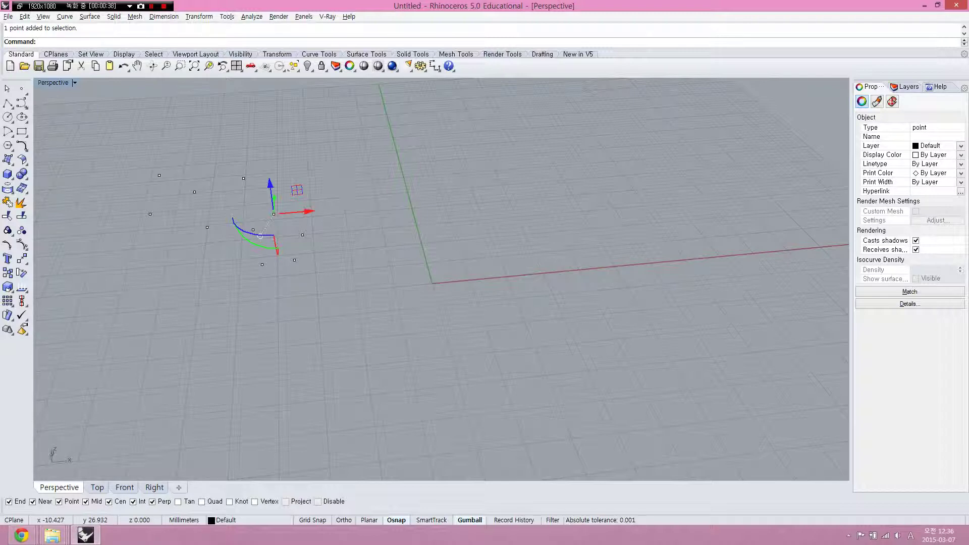
pyautogui.write('Whay')
pyautogui.press('BackSpace')
pyautogui.write('t')
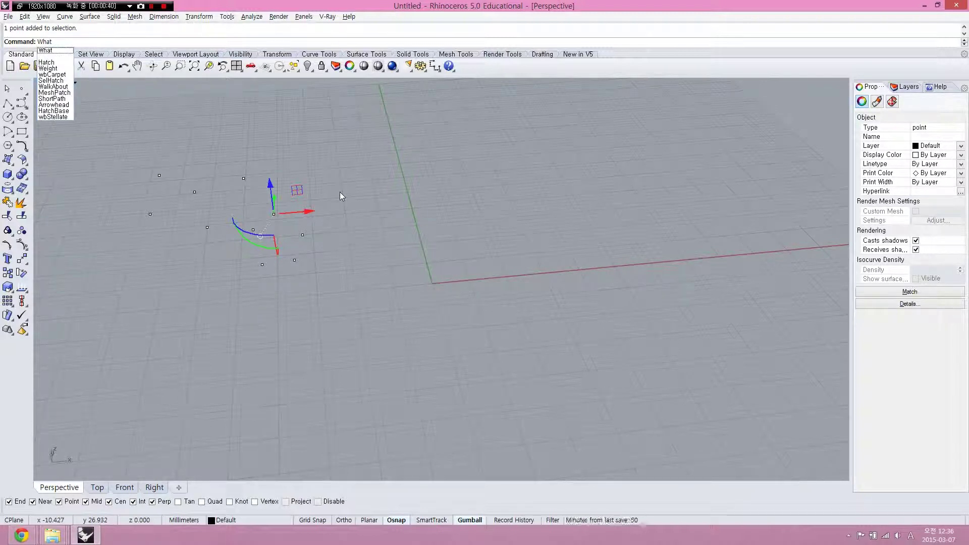
pyautogui.press('Return')
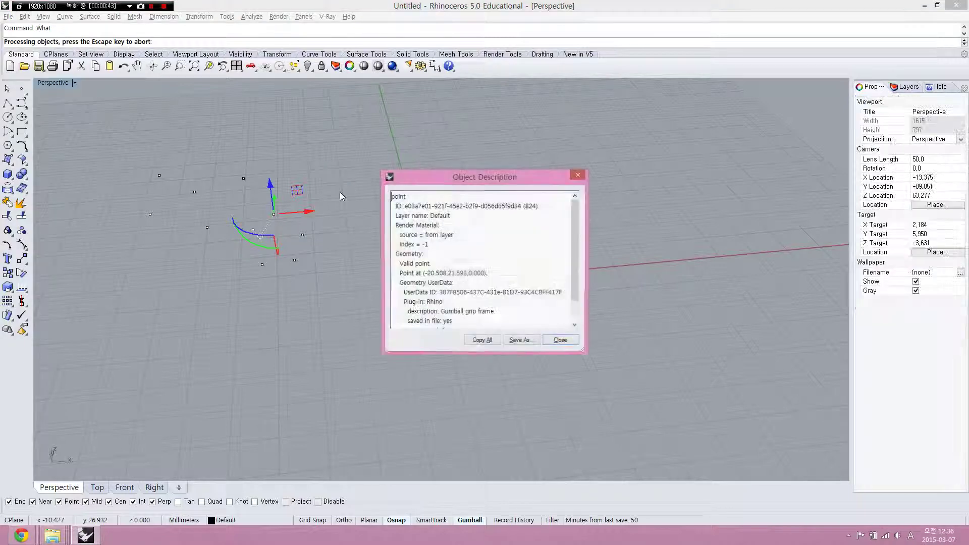
pyautogui.moveTo(500, 179); pyautogui.dragTo(460, 160)
pyautogui.scroll(-3, 439, 243)
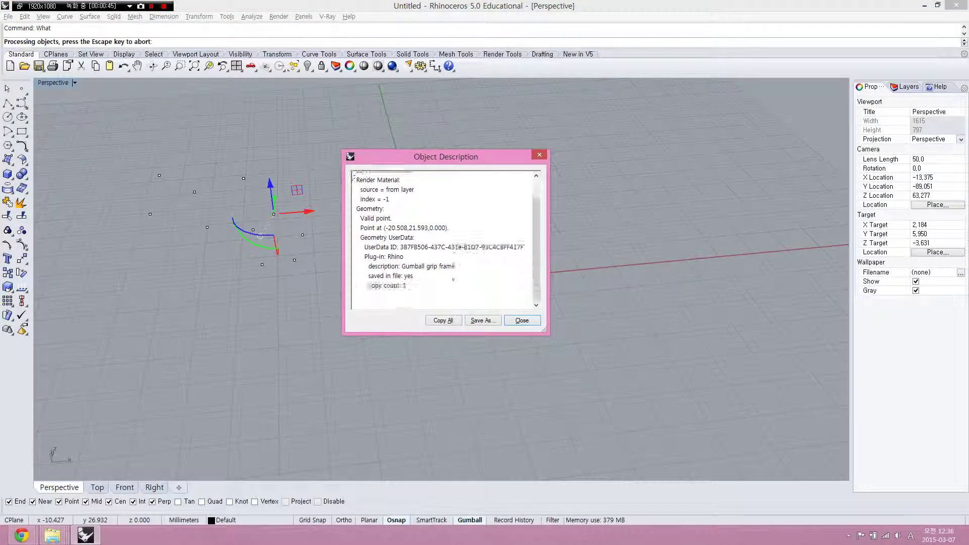
pyautogui.scroll(3, 440, 242)
pyautogui.moveTo(455, 291); pyautogui.dragTo(363, 227)
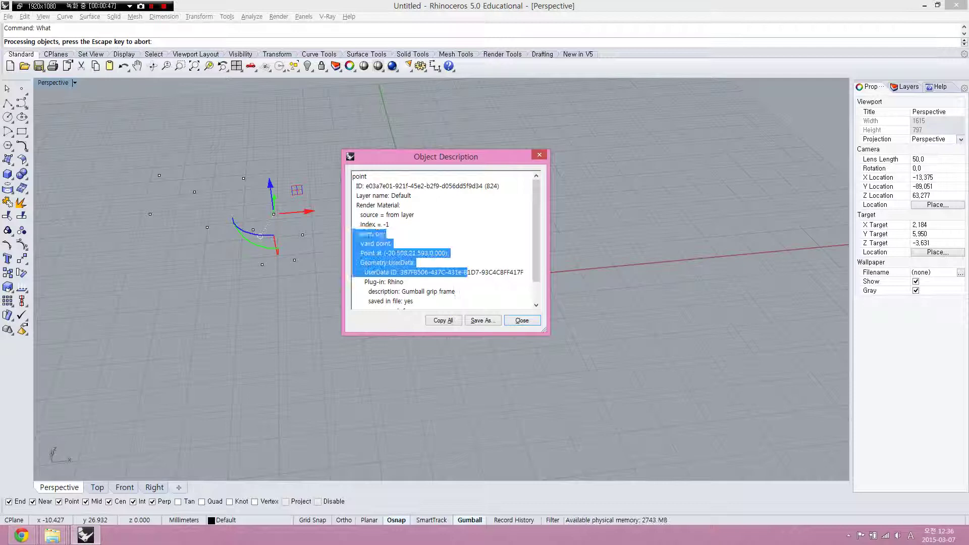
pyautogui.click(390, 224)
pyautogui.scroll(-2, 439, 243)
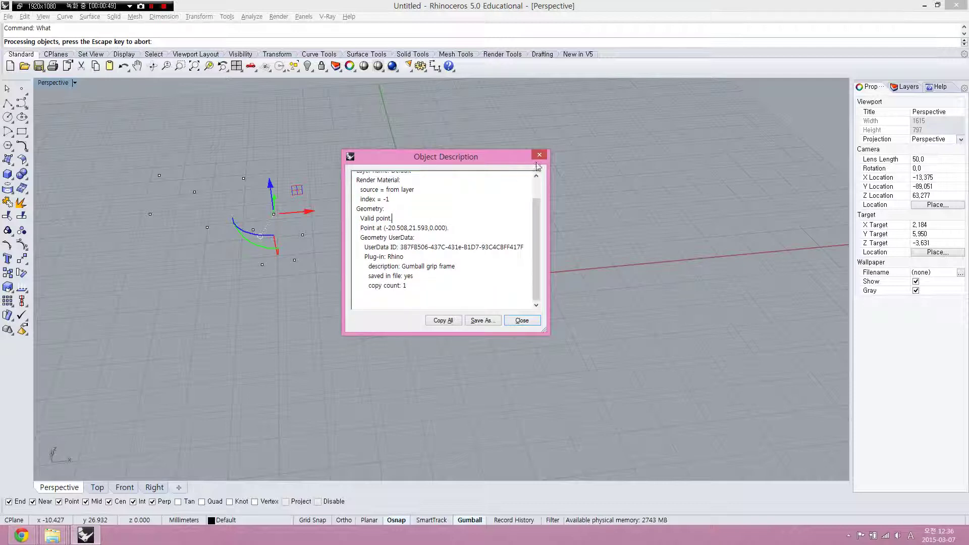
pyautogui.click(539, 156)
pyautogui.moveTo(89, 336); pyautogui.dragTo(319, 162)
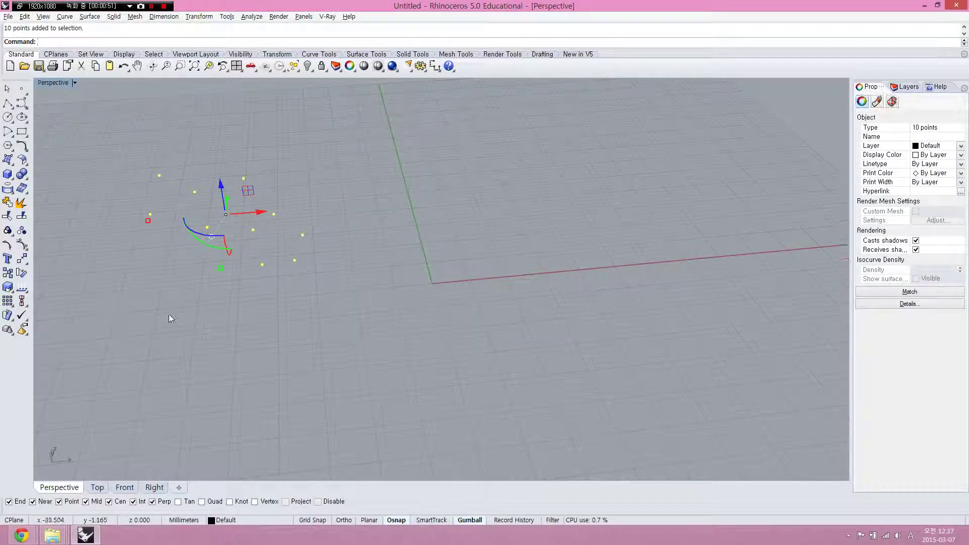
# Delete the points and draw a jagged six-vertex open polyline in their place
pyautogui.press('Delete')
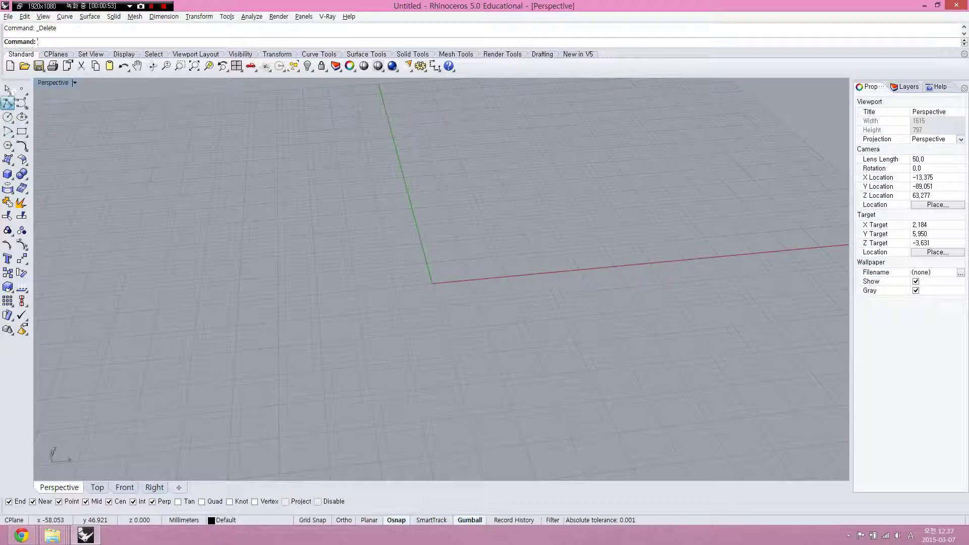
pyautogui.click(7, 102)
pyautogui.click(233, 144)
pyautogui.click(276, 170)
pyautogui.click(309, 246)
pyautogui.click(272, 282)
pyautogui.click(291, 318)
pyautogui.click(343, 227)
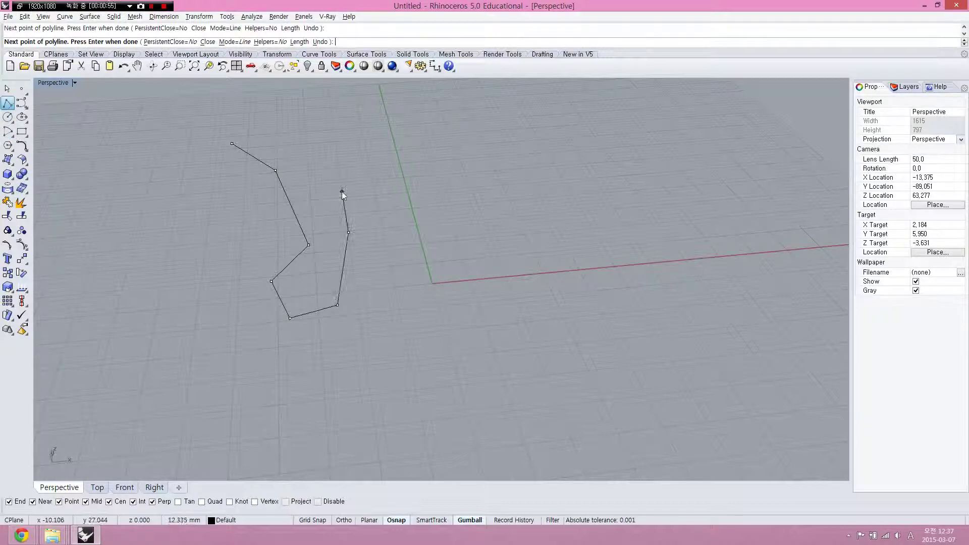
pyautogui.press('Return')
pyautogui.click(307, 239)
pyautogui.press('Escape')
# Draw a smooth wavy control-point curve with six points beside the polyline
pyautogui.click(21, 104)
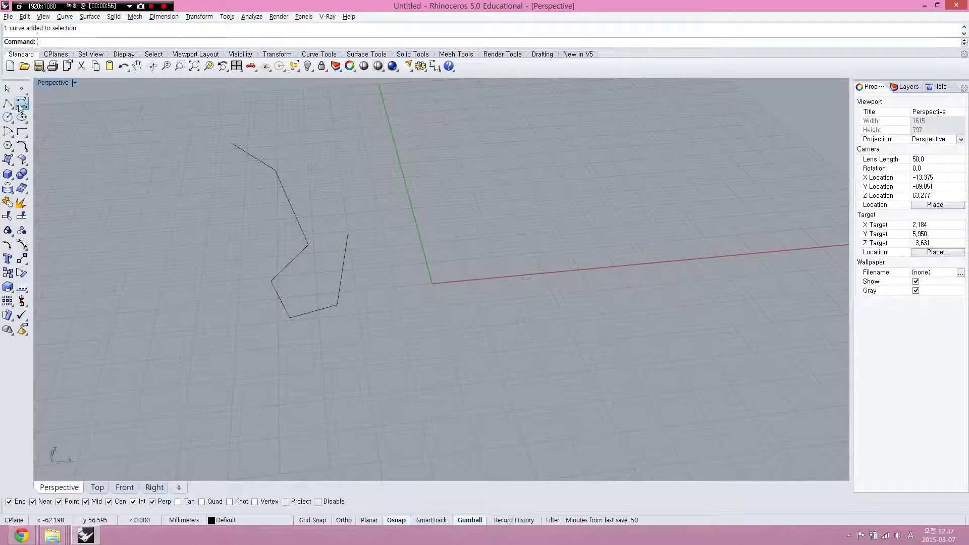
pyautogui.click(258, 137)
pyautogui.click(338, 158)
pyautogui.click(313, 191)
pyautogui.click(390, 204)
pyautogui.click(377, 261)
pyautogui.click(393, 318)
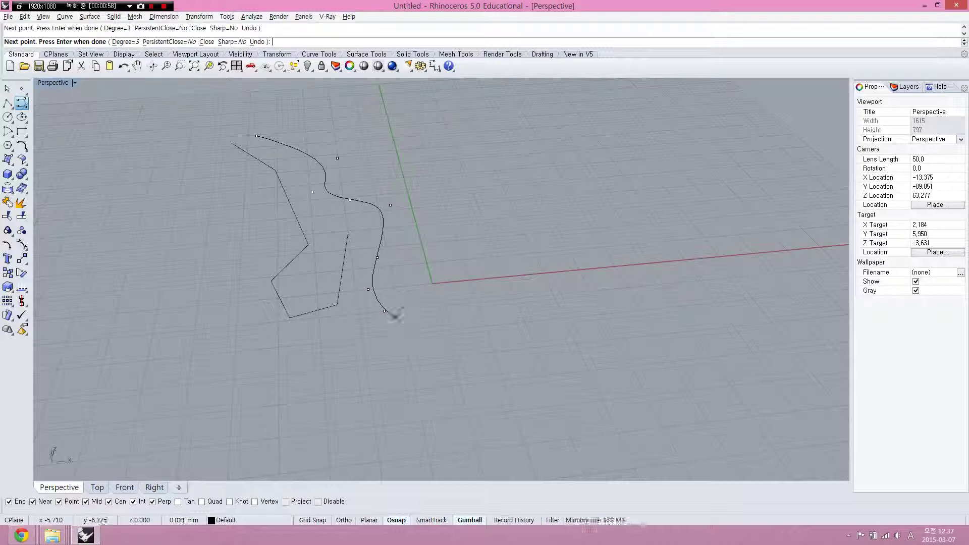
pyautogui.press('Return')
# Show control points on both curves (F10) and select each to compare their properties
pyautogui.moveTo(225, 218); pyautogui.dragTo(305, 315)
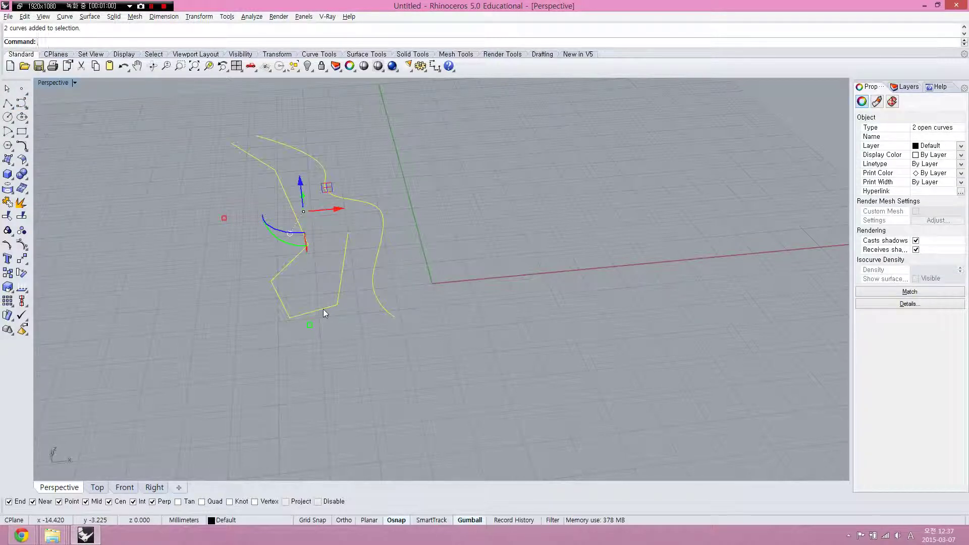
pyautogui.press('F10')
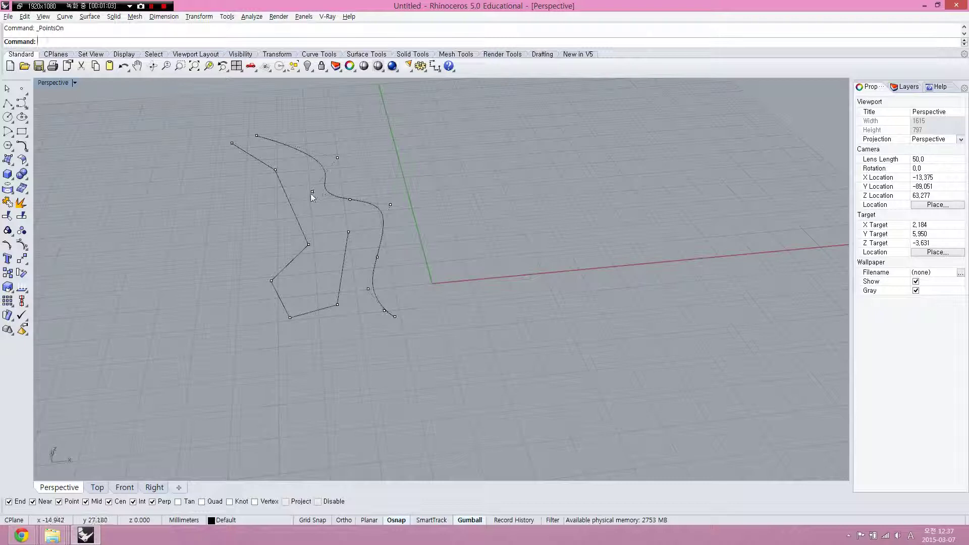
pyautogui.click(292, 217)
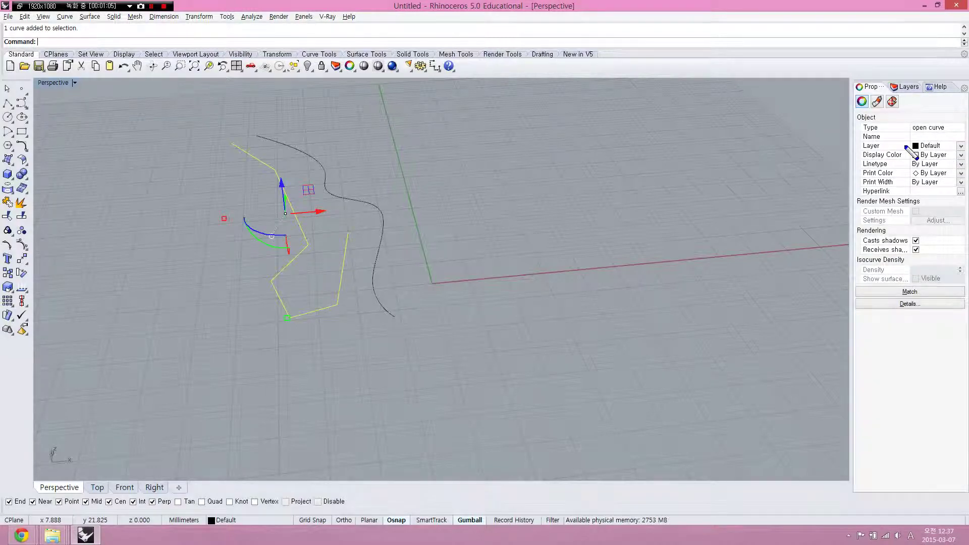
pyautogui.click(928, 136)
pyautogui.click(375, 189)
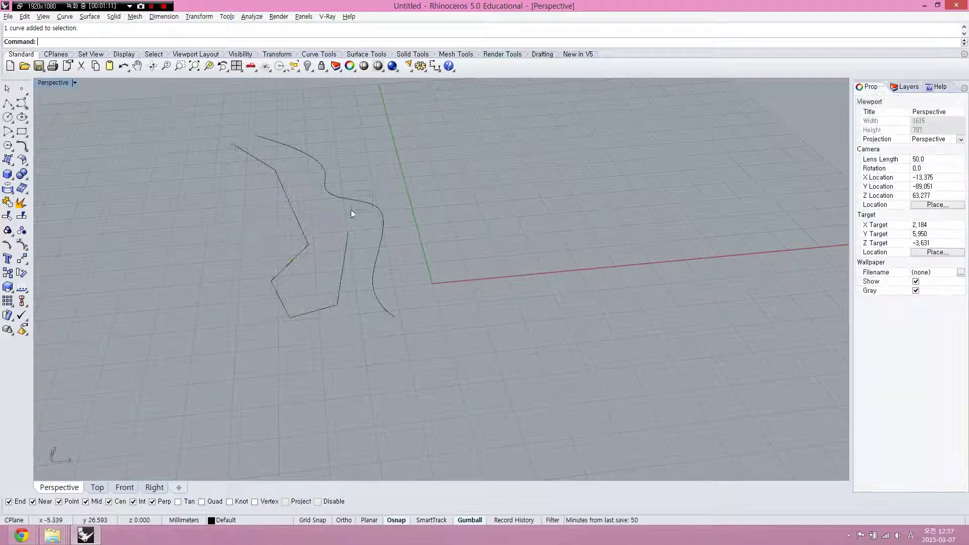
pyautogui.click(356, 209)
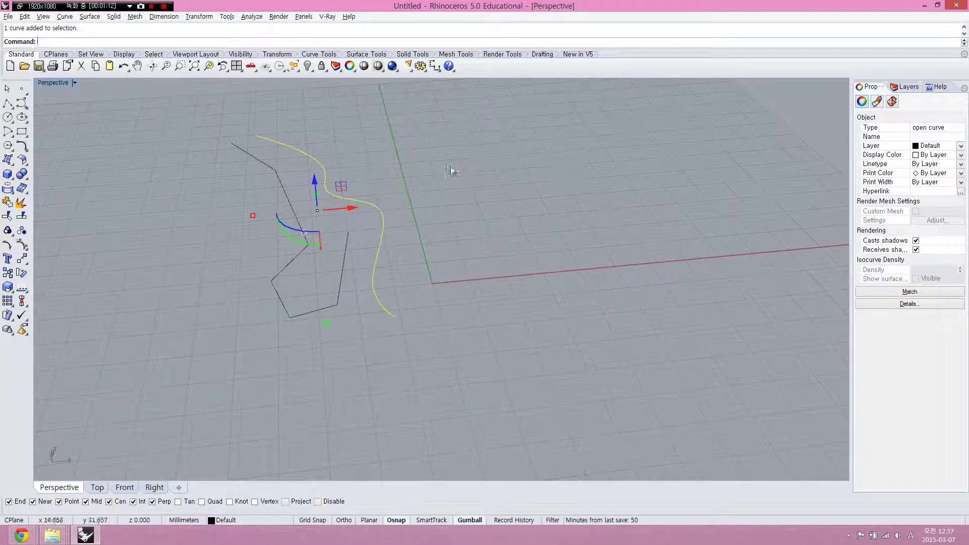
# Draw a third control-point curve, closing it back at its start point
pyautogui.click(22, 110)
pyautogui.click(409, 158)
pyautogui.click(388, 170)
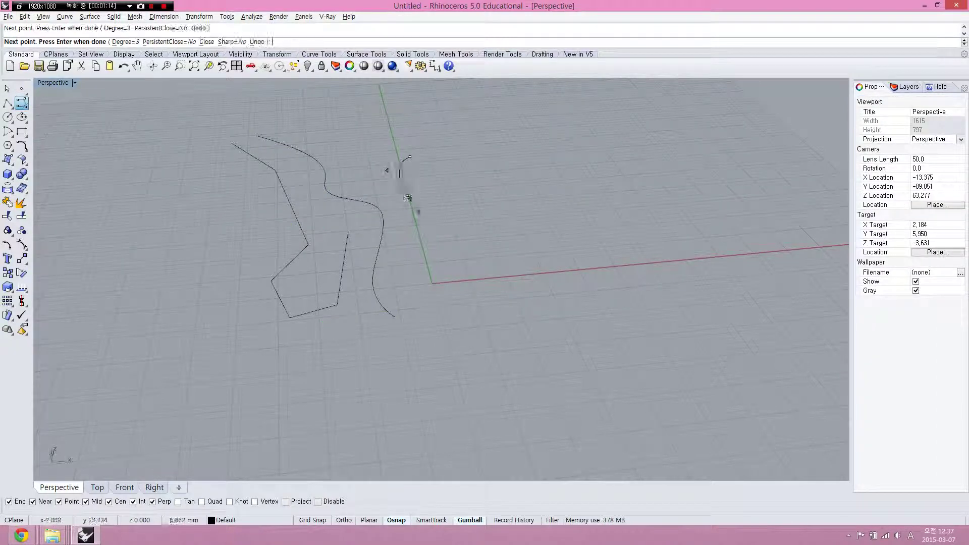
pyautogui.click(420, 218)
pyautogui.click(409, 254)
pyautogui.click(435, 282)
pyautogui.click(464, 227)
pyautogui.click(408, 163)
pyautogui.press('Return')
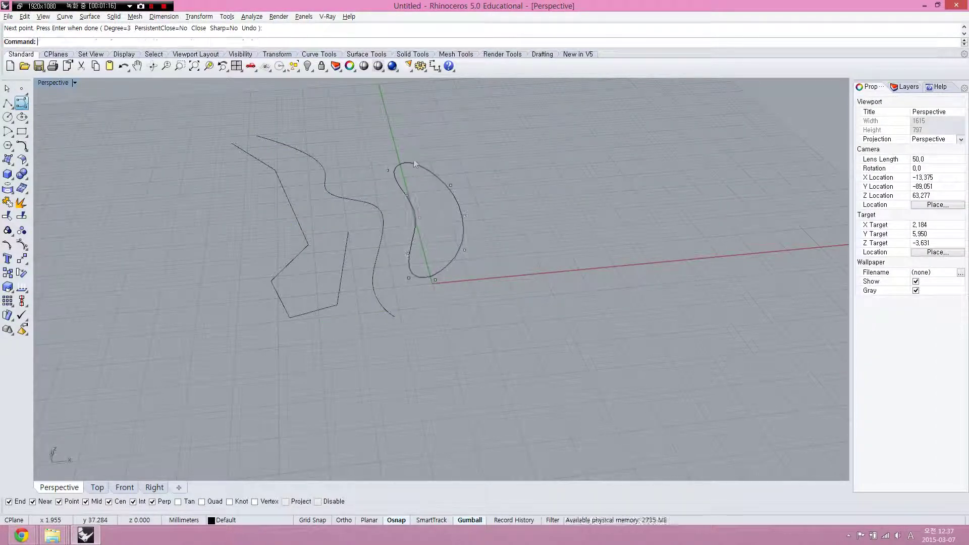
# Measure the closed curve's area, about 213 square millimetres, and highlight the result
pyautogui.click(416, 183)
pyautogui.moveTo(426, 190); pyautogui.dragTo(413, 181, button='right')
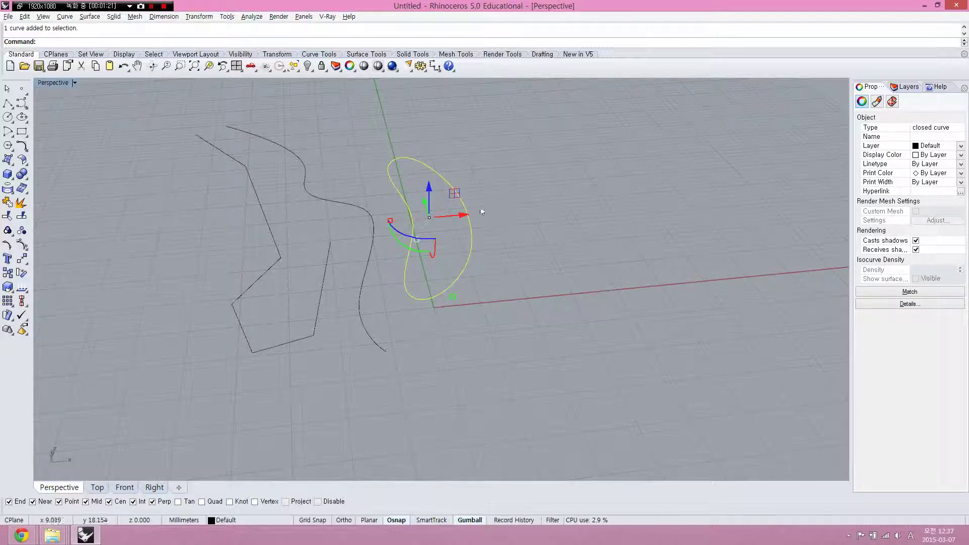
pyautogui.write('scArea')
pyautogui.press('Return')
pyautogui.moveTo(25, 29); pyautogui.dragTo(66, 29)
# Attempt Area on the open wavy curve, cancel it, then delete all three curves
pyautogui.click(307, 163)
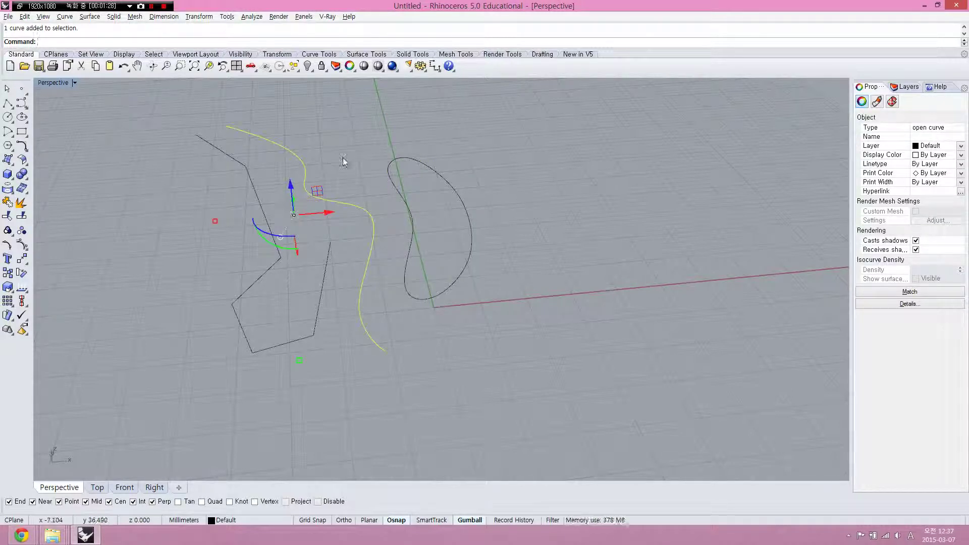
pyautogui.click(342, 163)
pyautogui.click(304, 203)
pyautogui.press('Return')
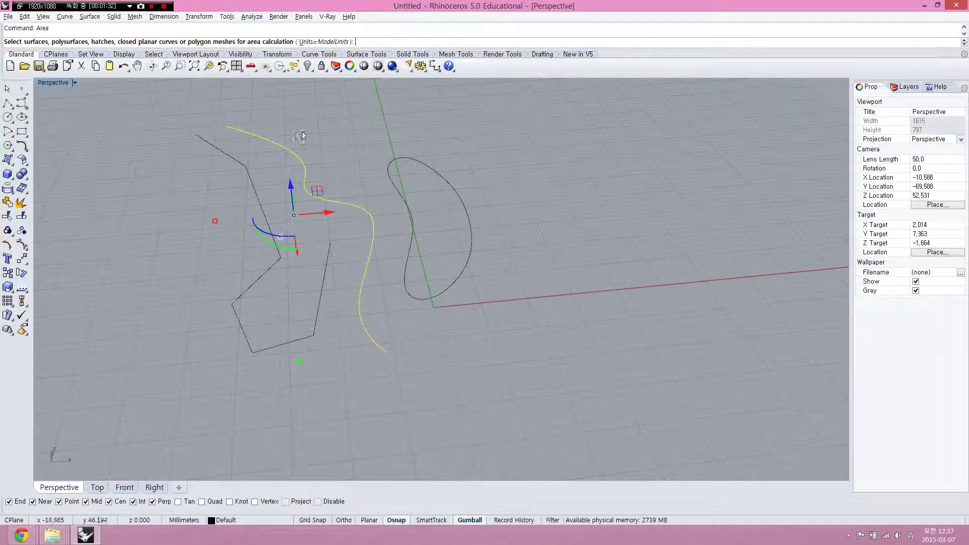
pyautogui.press('Escape')
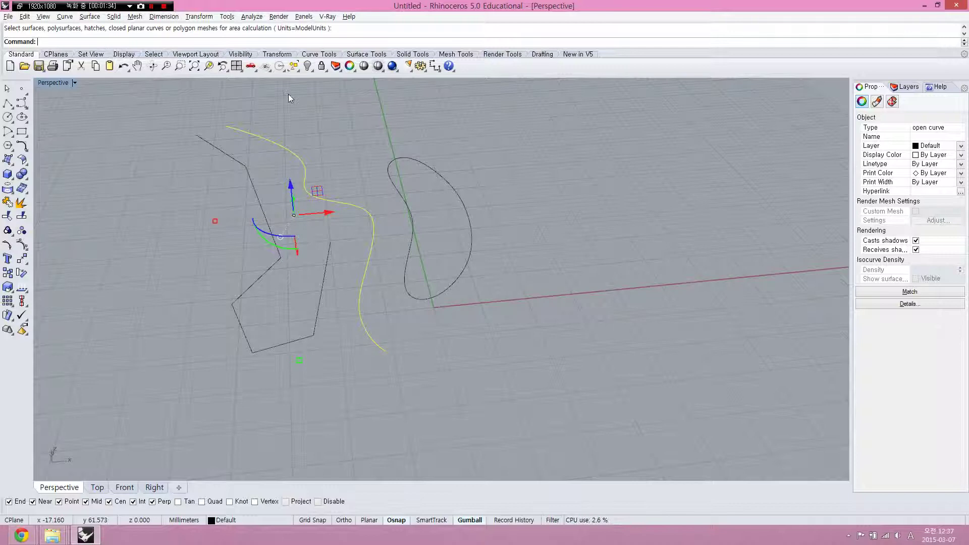
pyautogui.click(340, 184)
pyautogui.moveTo(500, 121); pyautogui.dragTo(361, 309)
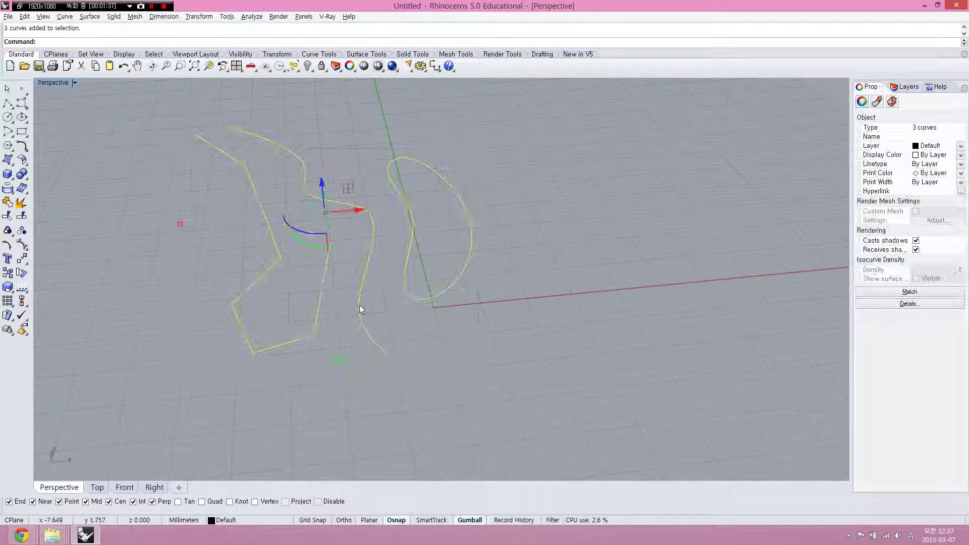
pyautogui.press('Delete')
# Create a flat surface from four corner points near the origin
pyautogui.moveTo(401, 251); pyautogui.dragTo(331, 272, button='right')
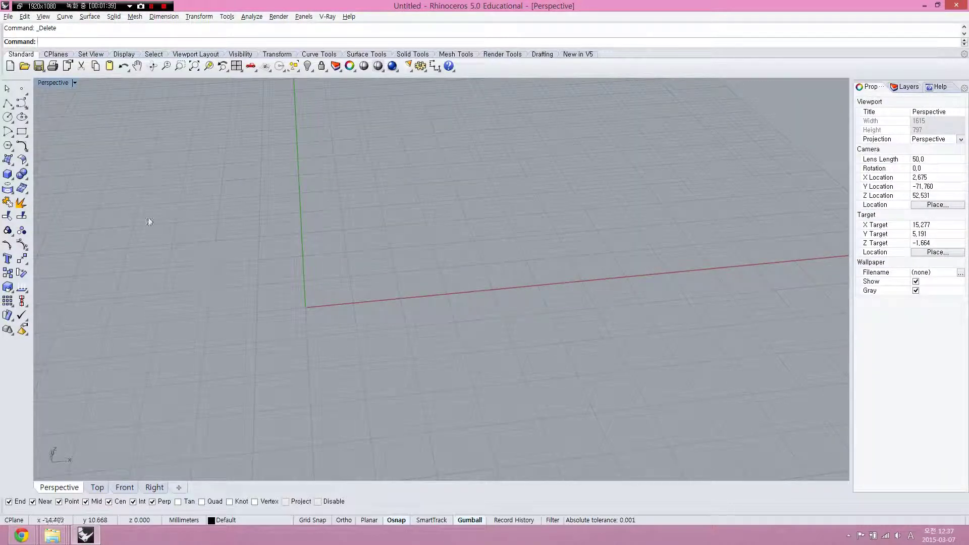
pyautogui.click(8, 161)
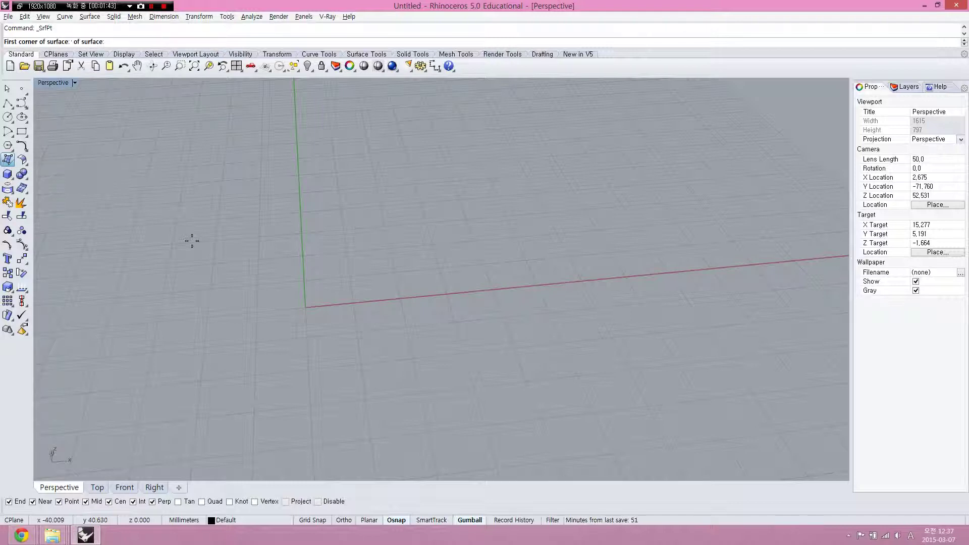
pyautogui.click(229, 243)
pyautogui.click(209, 328)
pyautogui.click(318, 329)
pyautogui.press('Return')
pyautogui.click(350, 241)
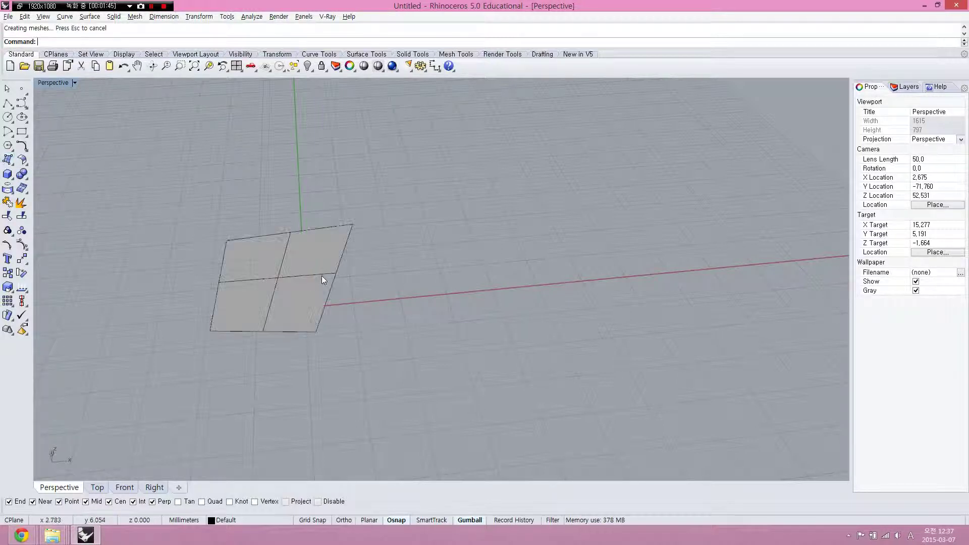
# Inspect the new flat surface, then bring up the Solid primitives flyout
pyautogui.moveTo(313, 279); pyautogui.dragTo(251, 254, button='right')
pyautogui.click(250, 254)
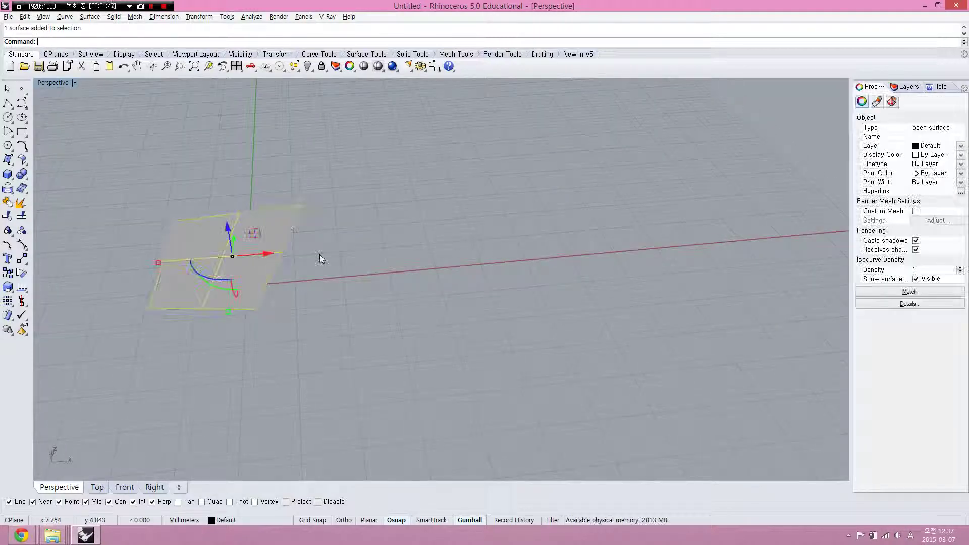
pyautogui.press('Escape')
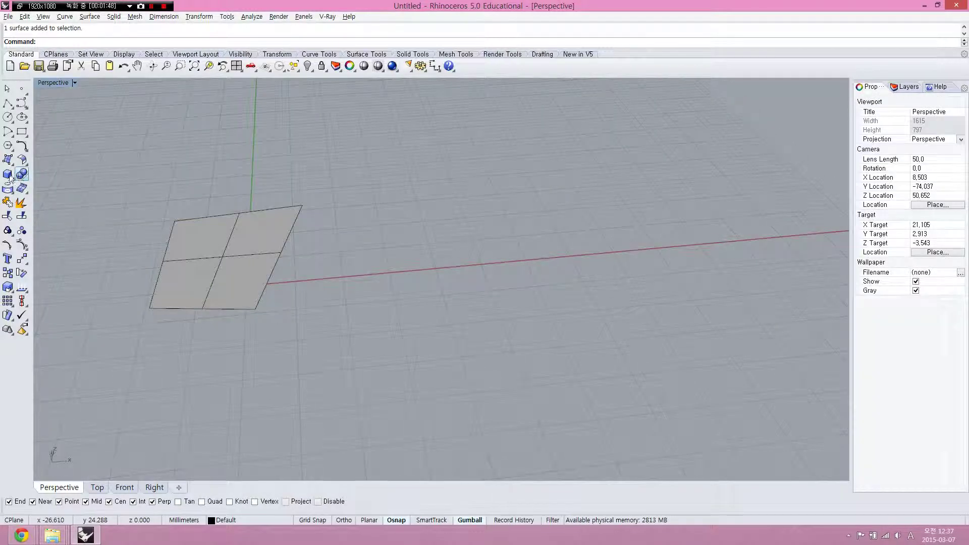
pyautogui.moveTo(9, 175); pyautogui.dragTo(39, 181)
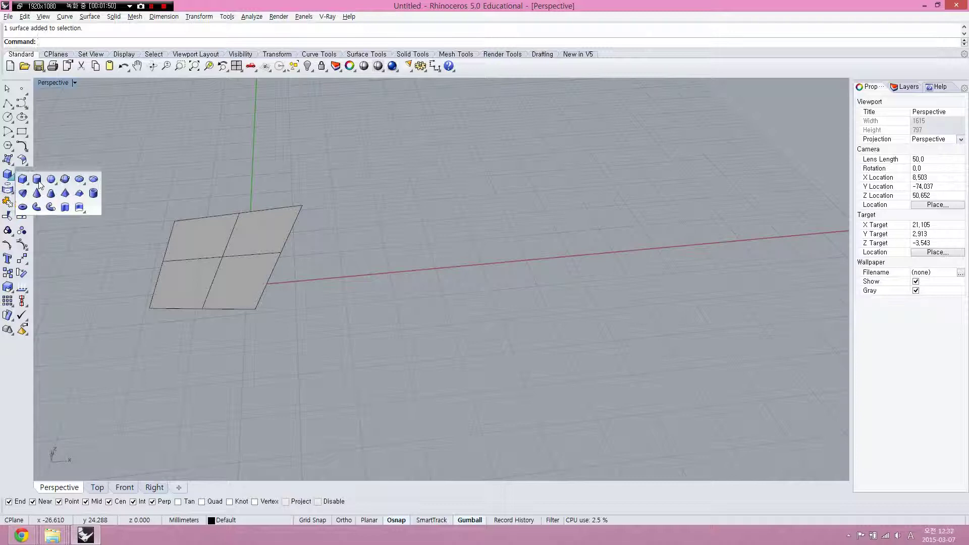
# Build a five-sided truncated pyramid beside the surface by centre, base, height and top size
pyautogui.click(67, 196)
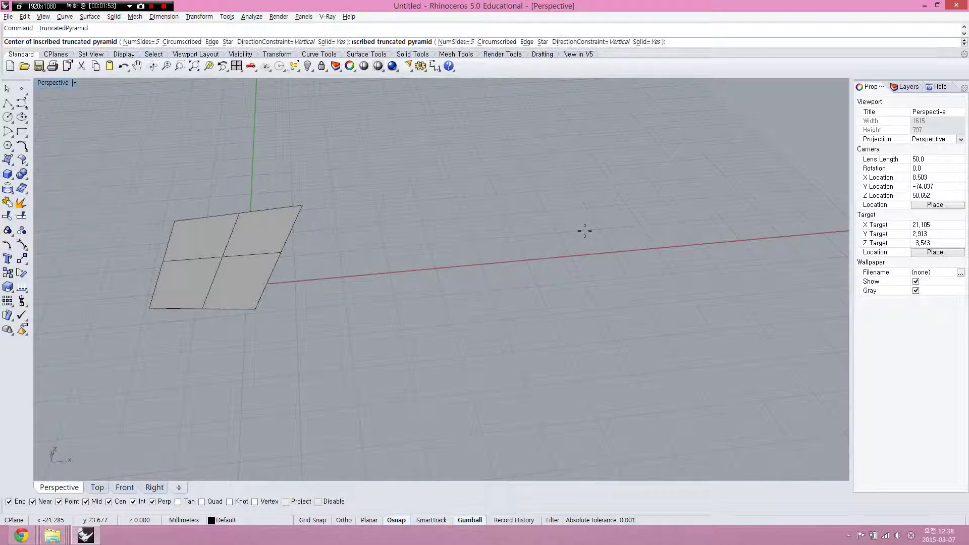
pyautogui.click(536, 219)
pyautogui.click(490, 296)
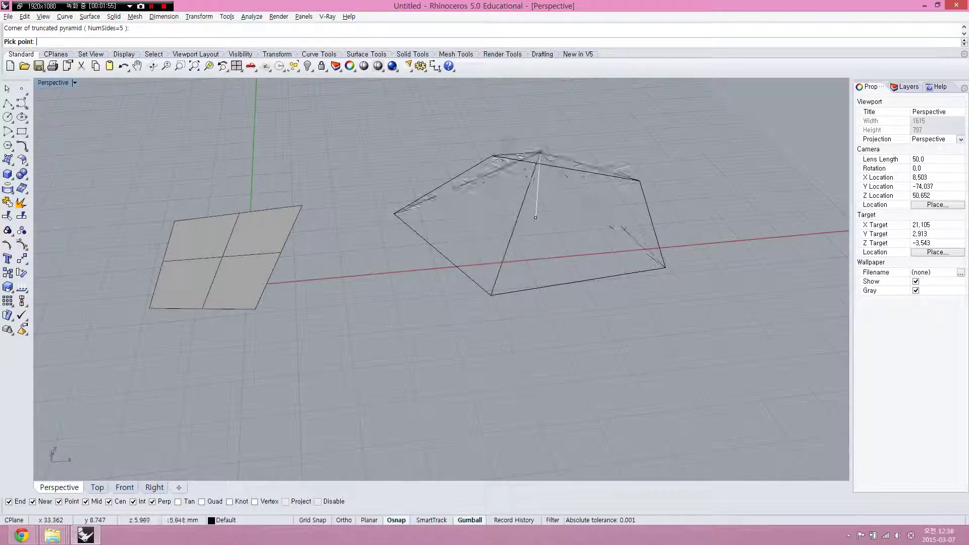
pyautogui.click(530, 132)
pyautogui.click(513, 136)
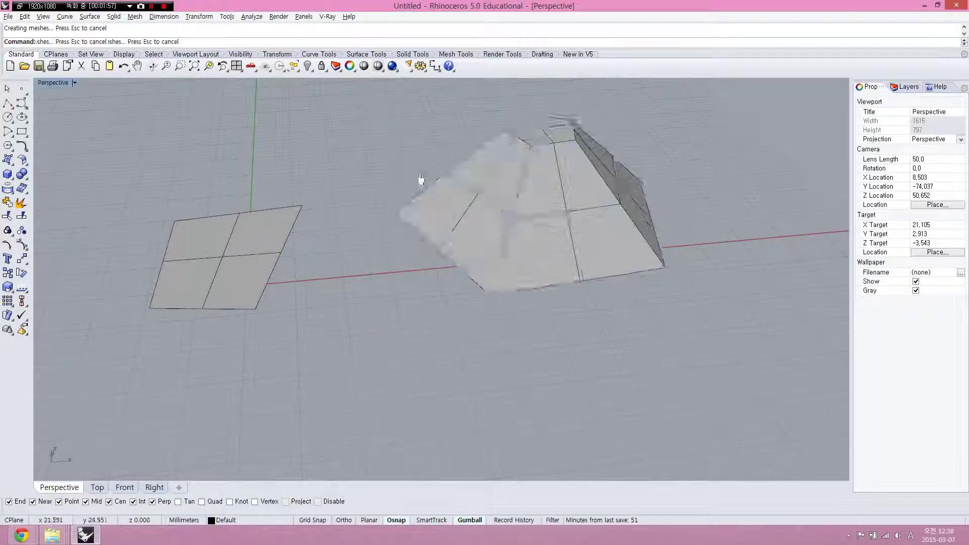
pyautogui.moveTo(454, 212); pyautogui.dragTo(345, 311, button='right')
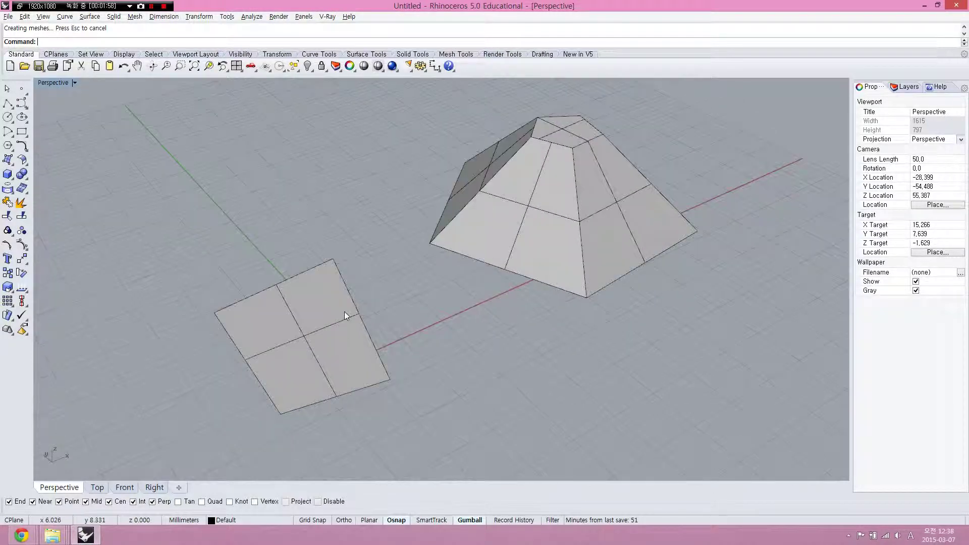
# Select the flat surface and the pyramid in turn to compare their object properties
pyautogui.click(315, 268)
pyautogui.click(321, 245)
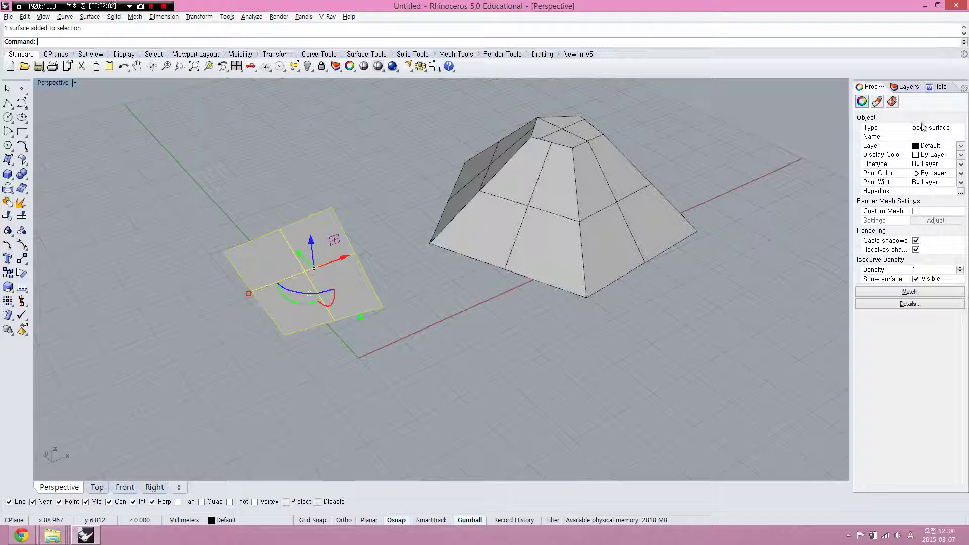
pyautogui.click(596, 193)
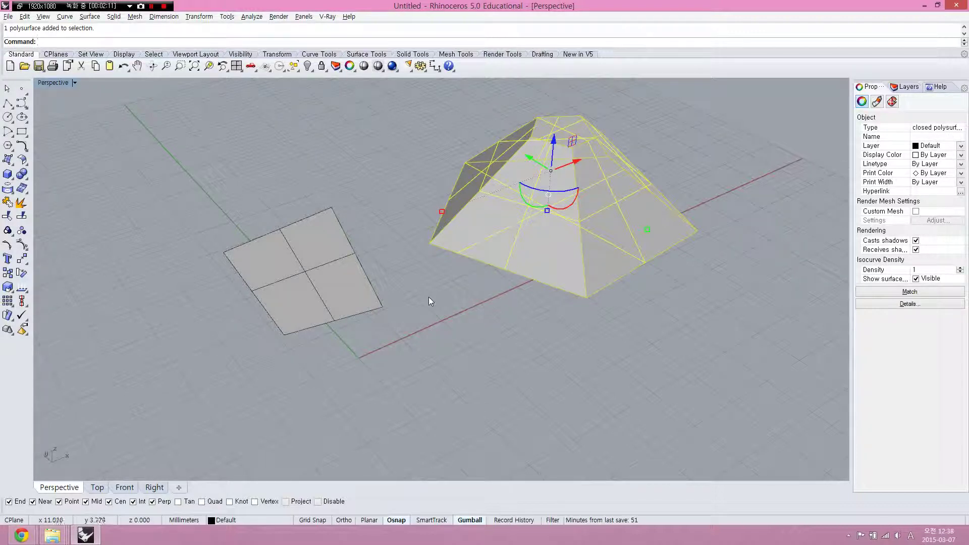
pyautogui.click(343, 296)
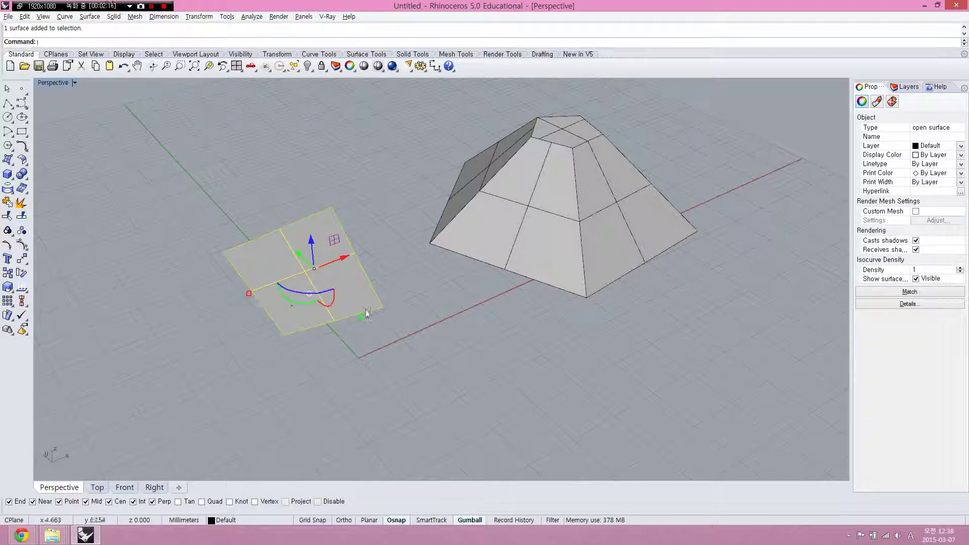
pyautogui.press('Escape')
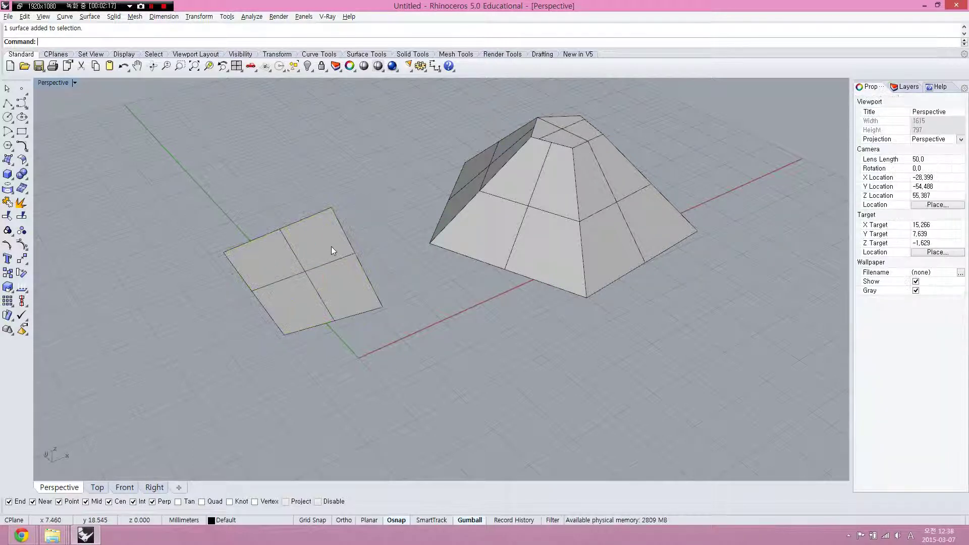
pyautogui.click(331, 246)
pyautogui.scroll(-1, 332, 246)
pyautogui.press('Escape')
pyautogui.click(349, 229)
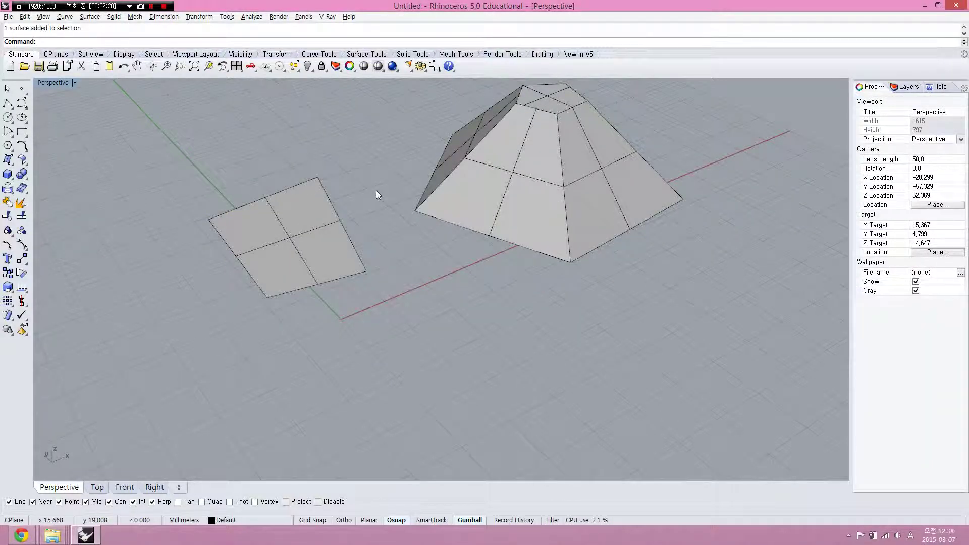
# Add a small square surface from four corner points below the flat plate
pyautogui.click(320, 220)
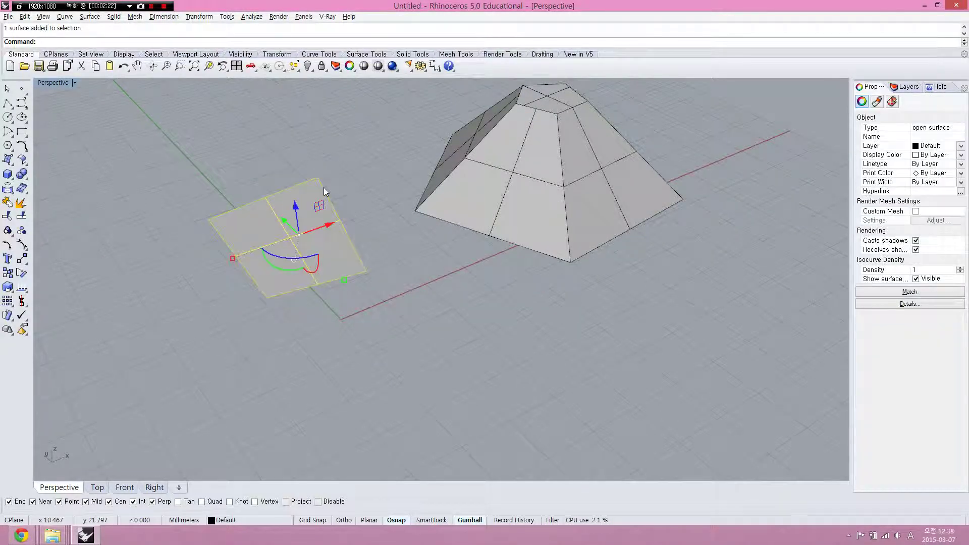
pyautogui.click(380, 201)
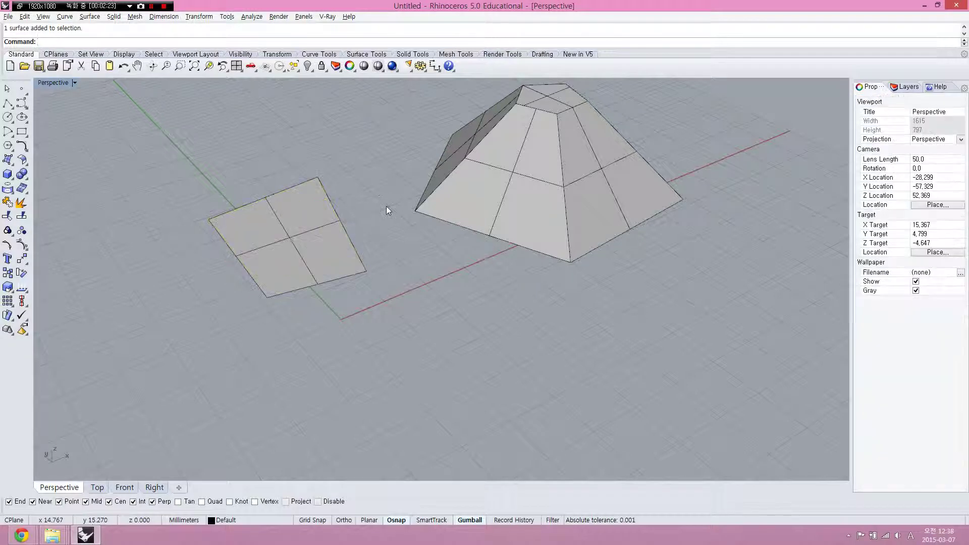
pyautogui.click(9, 159)
pyautogui.click(412, 344)
pyautogui.click(362, 373)
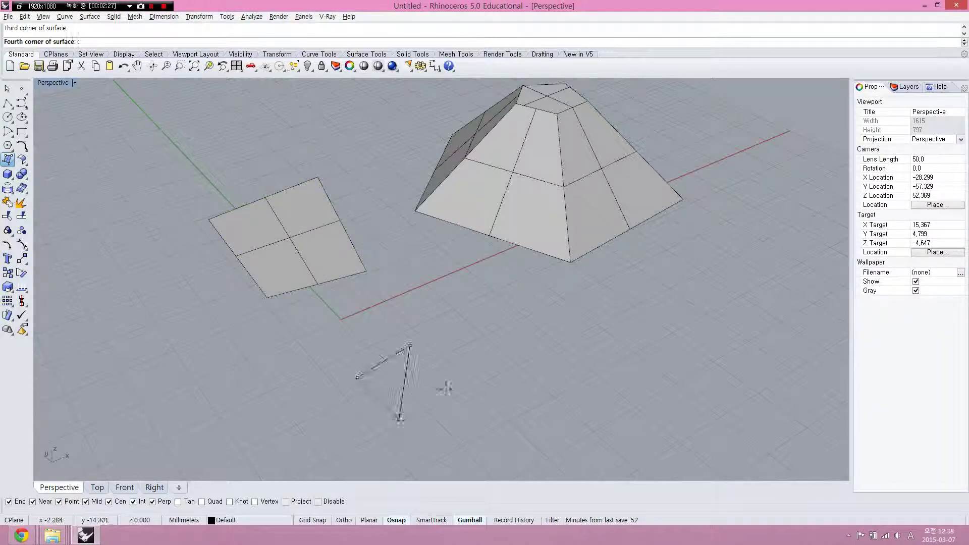
pyautogui.click(402, 416)
pyautogui.click(443, 386)
pyautogui.click(389, 371)
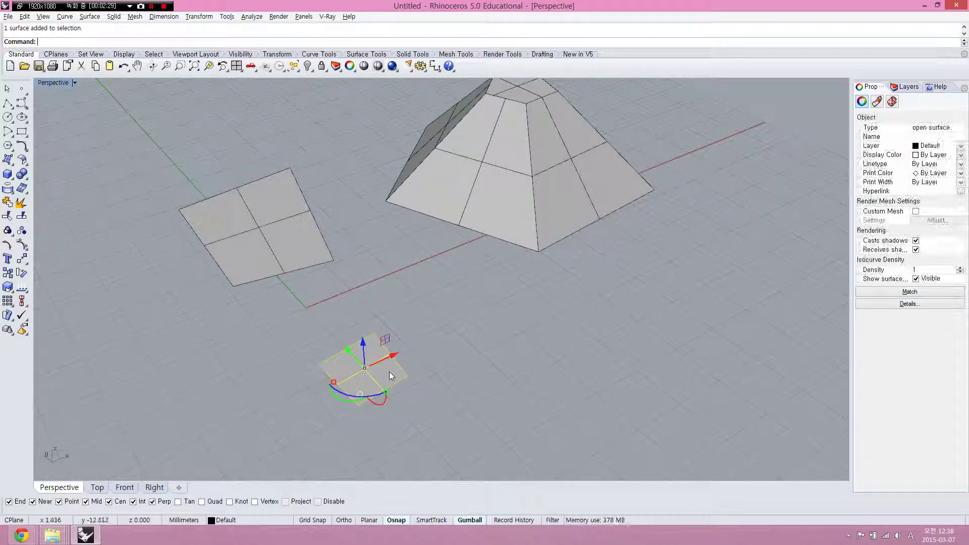
pyautogui.click(424, 354)
pyautogui.scroll(2, 424, 354)
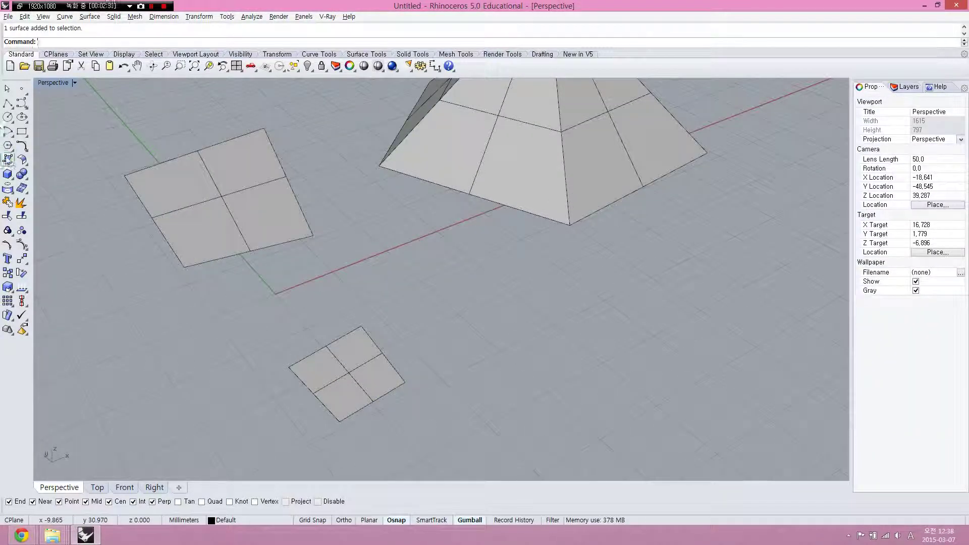
# Add a second surface off the square's corner and join both into one open polysurface
pyautogui.click(10, 159)
pyautogui.click(361, 327)
pyautogui.click(405, 380)
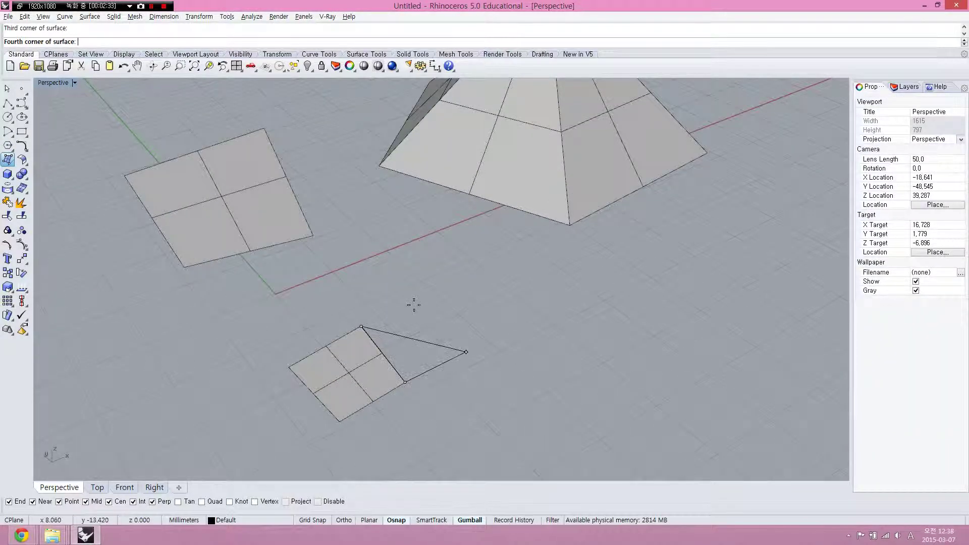
pyautogui.click(454, 349)
pyautogui.click(429, 288)
pyautogui.moveTo(492, 424); pyautogui.dragTo(318, 303)
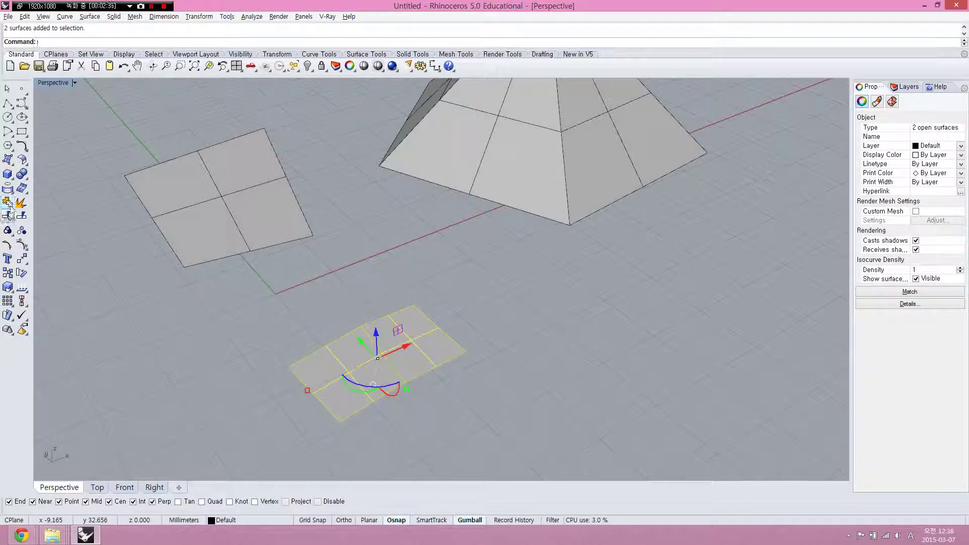
pyautogui.click(21, 190)
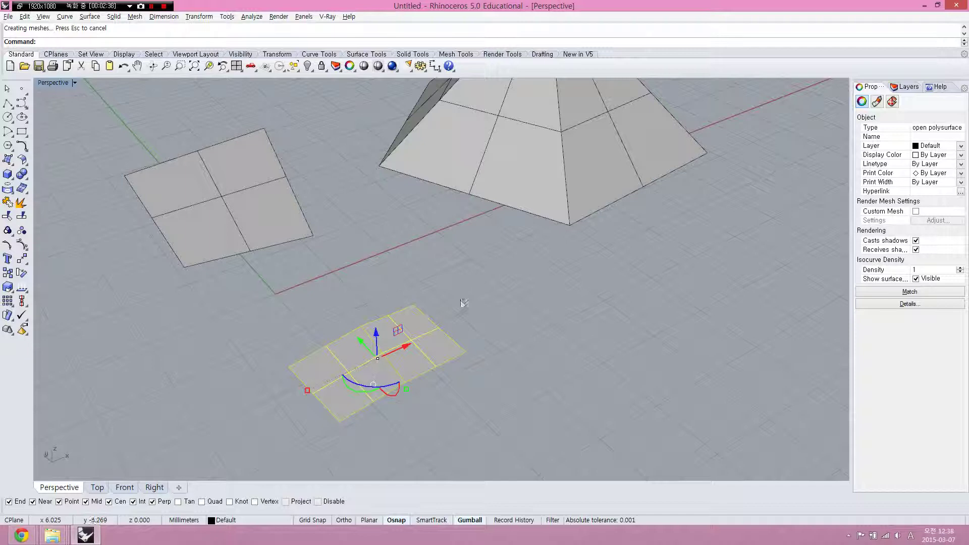
pyautogui.moveTo(418, 307)
pyautogui.mouseDown()
pyautogui.moveTo(287, 363)
pyautogui.moveTo(337, 425)
pyautogui.moveTo(418, 307)
pyautogui.mouseUp()
pyautogui.moveTo(916, 131)
pyautogui.mouseDown()
pyautogui.moveTo(961, 136)
pyautogui.moveTo(936, 142)
pyautogui.moveTo(964, 139)
pyautogui.moveTo(922, 127)
pyautogui.moveTo(933, 145)
pyautogui.moveTo(967, 141)
pyautogui.mouseUp()
pyautogui.press('Escape')
pyautogui.press('Escape')
pyautogui.press('Escape')
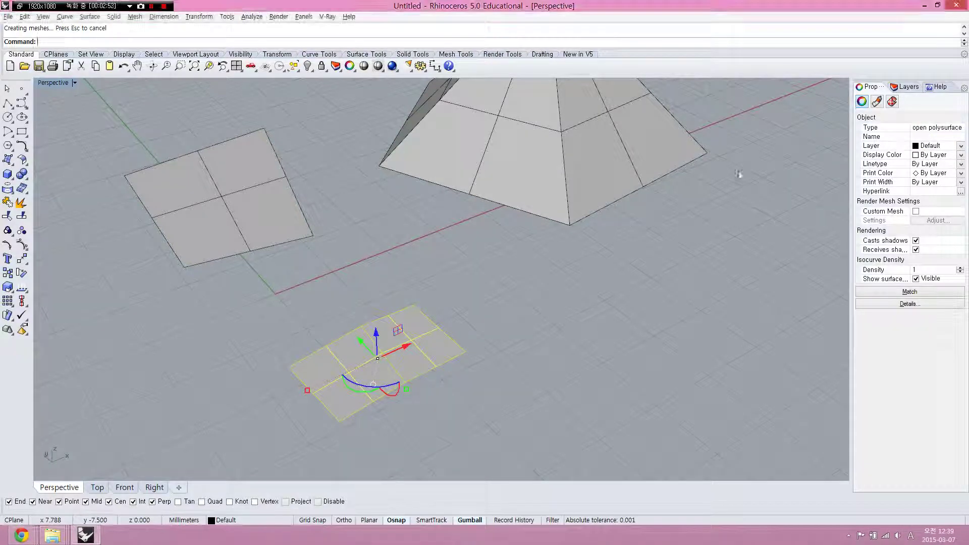
# Measure the pyramid's volume, about 3369 cubic millimetres, then drag the pyramid further right
pyautogui.click(605, 189)
pyautogui.moveTo(606, 188); pyautogui.dragTo(584, 241, button='right')
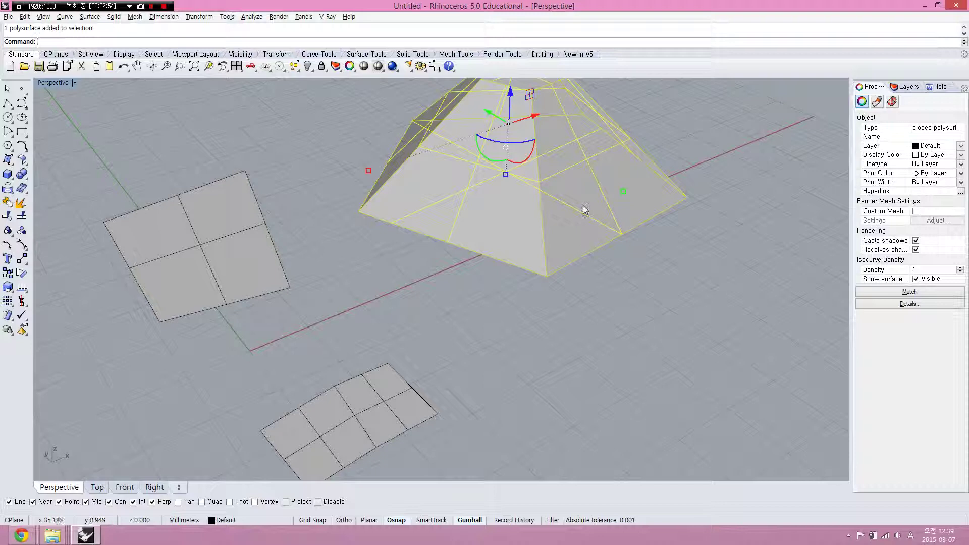
pyautogui.write('caC')
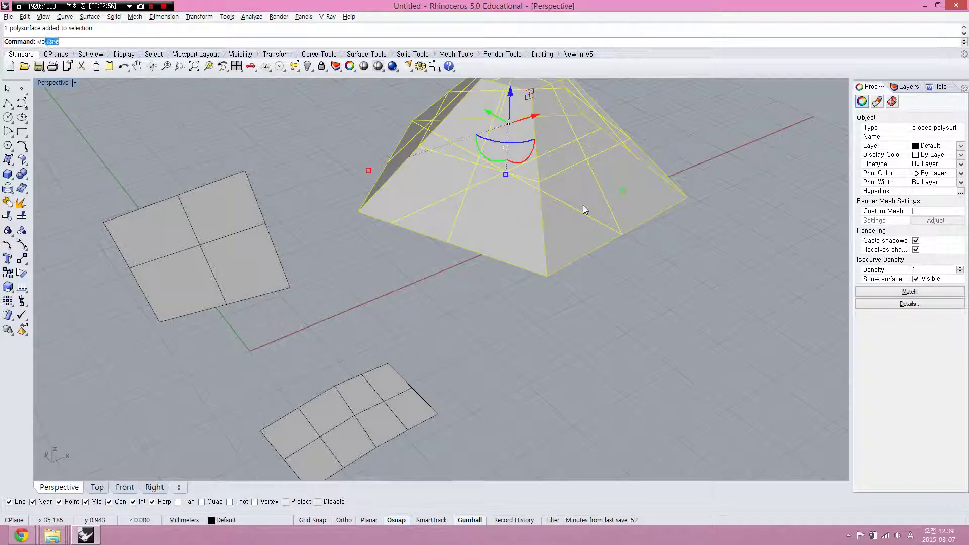
pyautogui.write('ol')
pyautogui.press('Return')
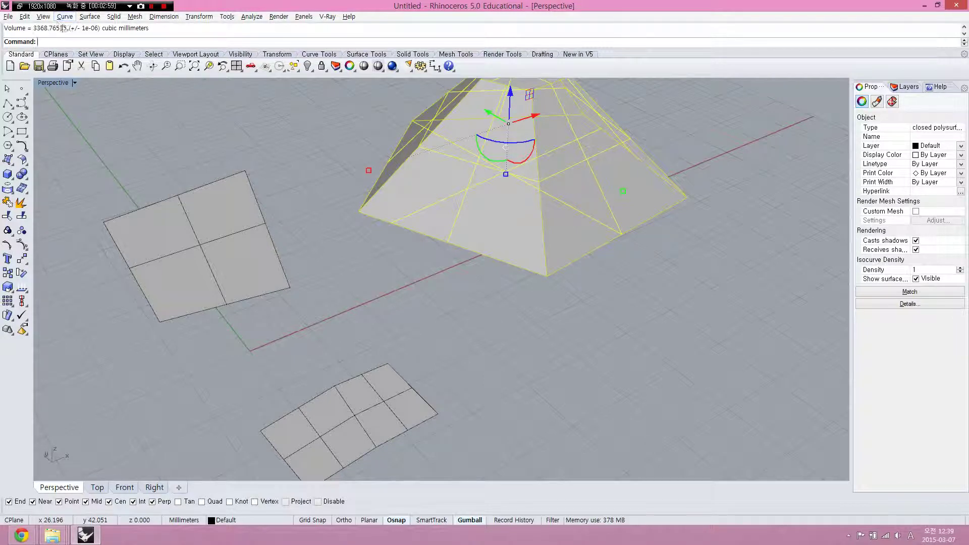
pyautogui.press('Escape')
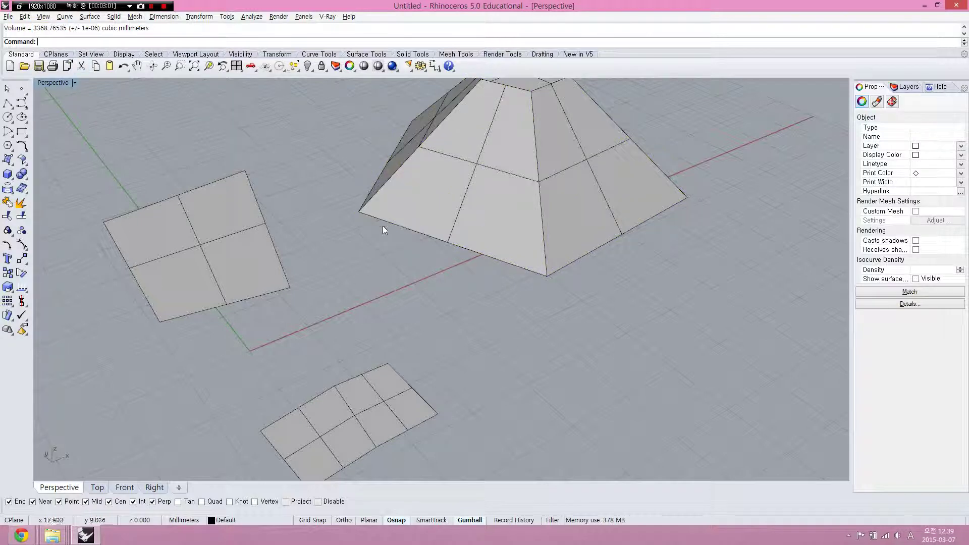
pyautogui.scroll(-3, 383, 225)
pyautogui.moveTo(449, 254); pyautogui.dragTo(597, 242)
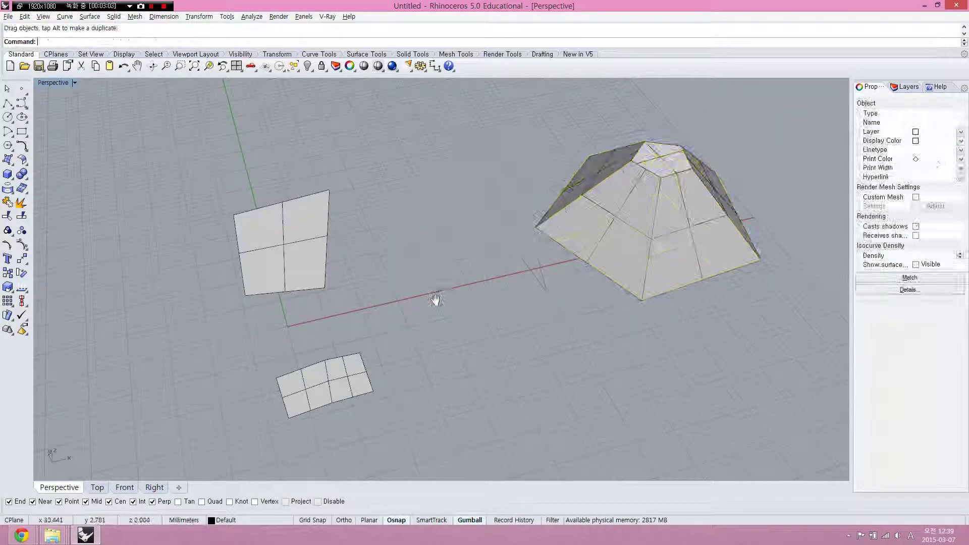
pyautogui.moveTo(436, 298); pyautogui.dragTo(436, 298, button='right')
# Create a tall narrow box between the plate and pyramid and nudge it slightly right
pyautogui.click(8, 176)
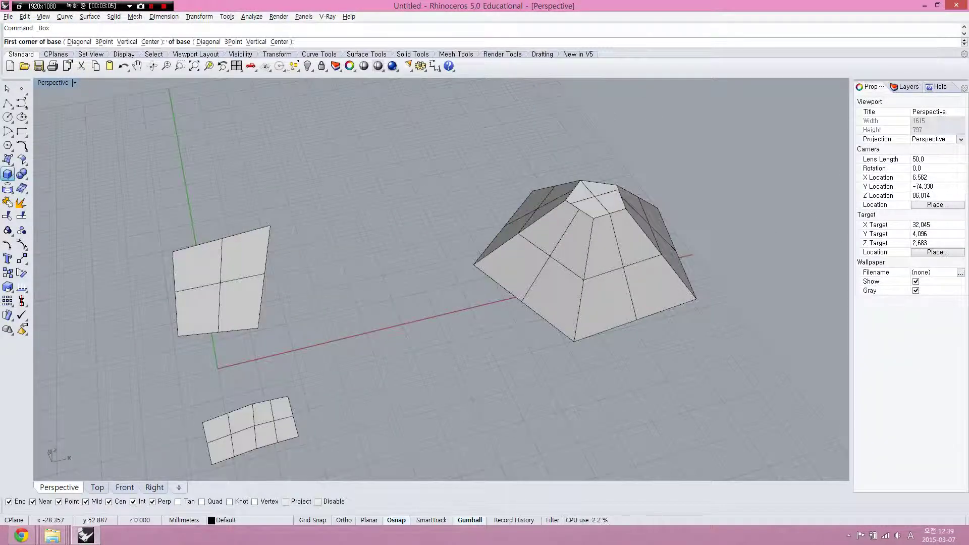
pyautogui.click(337, 249)
pyautogui.click(374, 291)
pyautogui.click(358, 244)
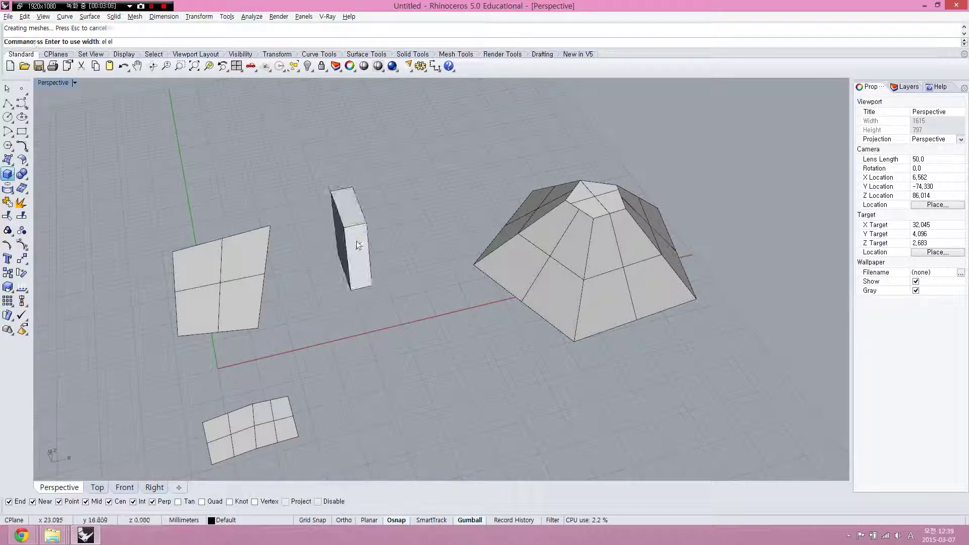
pyautogui.scroll(3, 376, 237)
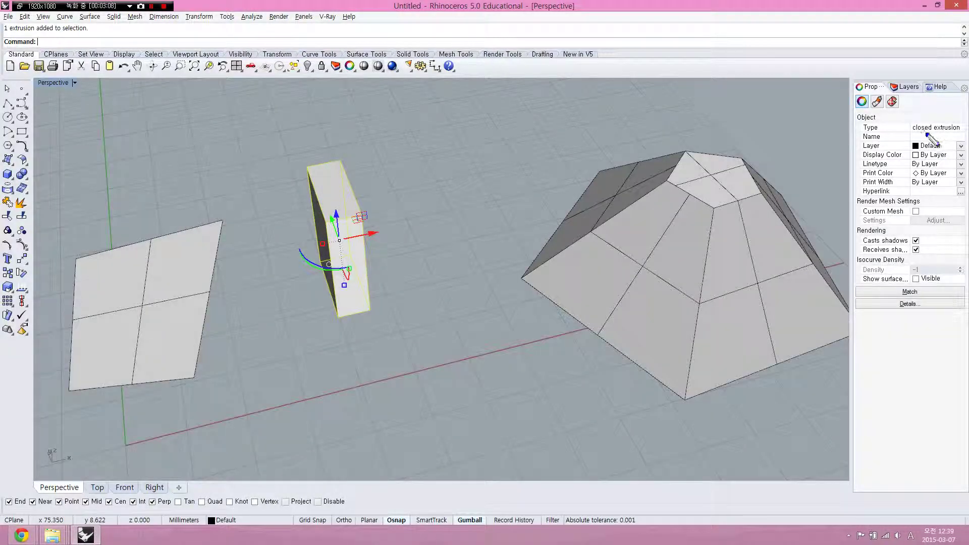
pyautogui.click(410, 226)
pyautogui.moveTo(356, 235); pyautogui.dragTo(402, 233)
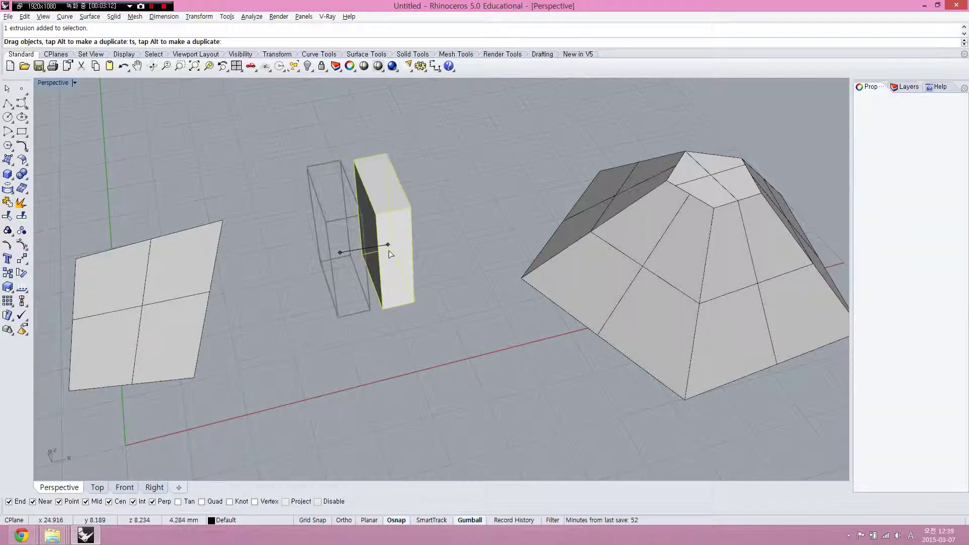
pyautogui.click(451, 230)
# Select the pyramid and the box in turn to inspect their properties
pyautogui.click(393, 262)
pyautogui.click(567, 254)
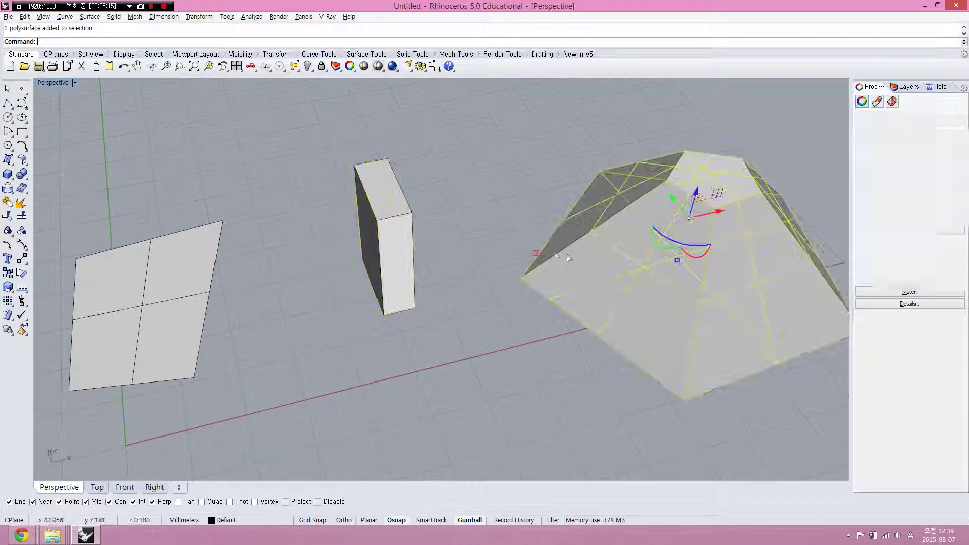
pyautogui.click(484, 240)
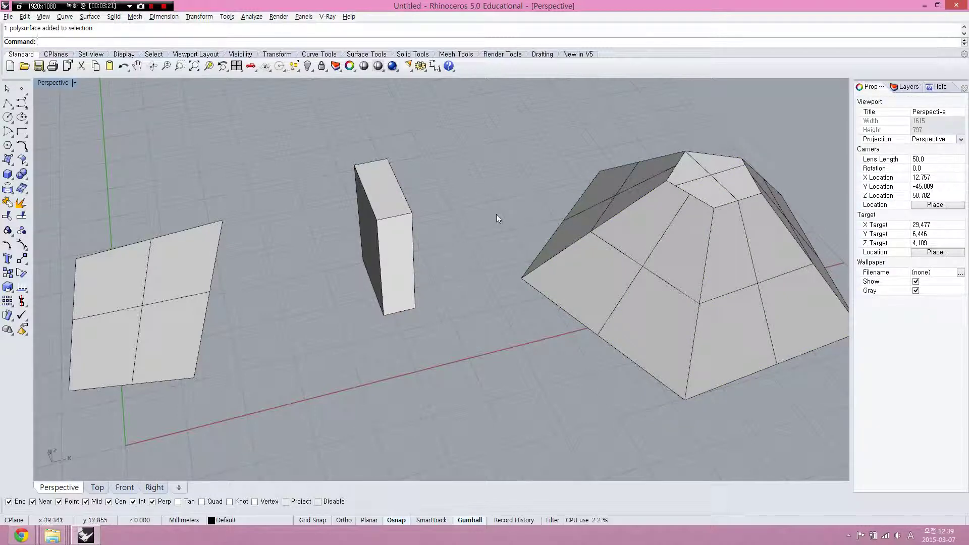
pyautogui.click(402, 219)
pyautogui.moveTo(447, 207)
pyautogui.mouseDown(button='right')
pyautogui.moveTo(421, 236)
pyautogui.moveTo(394, 245)
pyautogui.mouseUp(button='right')
pyautogui.click(393, 245)
pyautogui.click(436, 206)
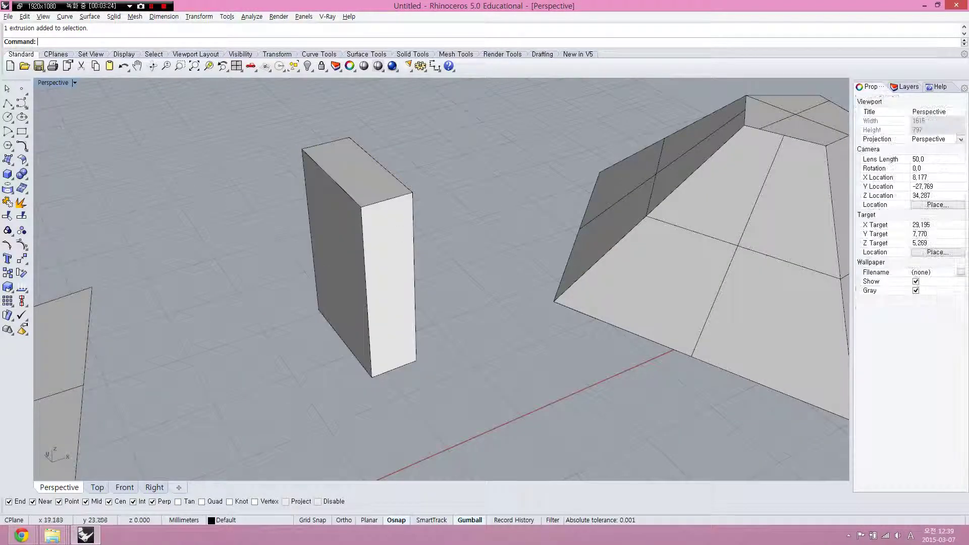
# Draw a closed triangular polyline on the ground plane left of the box
pyautogui.click(9, 118)
pyautogui.click(172, 278)
pyautogui.click(166, 358)
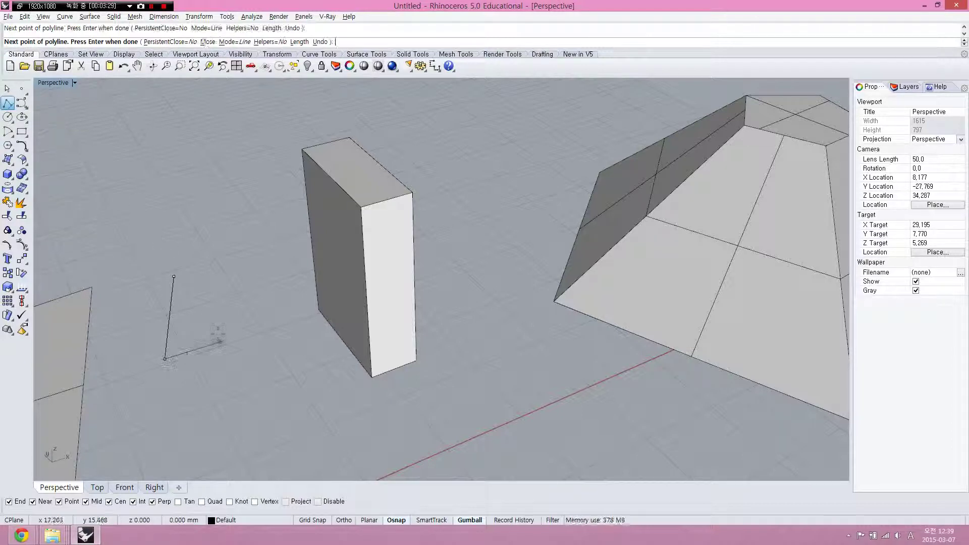
pyautogui.click(225, 343)
pyautogui.click(172, 278)
# Extrude the triangle curve into a solid wedge-shaped prism
pyautogui.click(174, 307)
pyautogui.write('Ext')
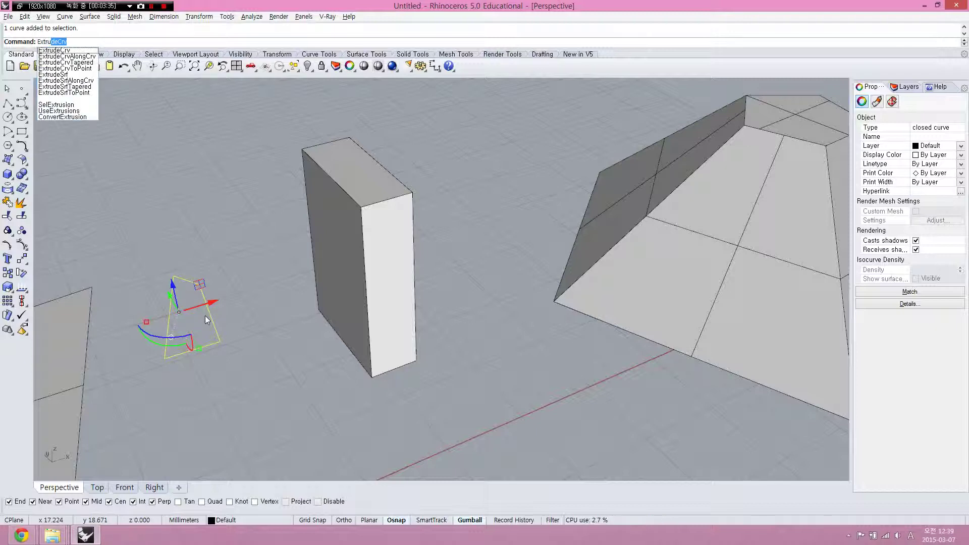
pyautogui.write('rude')
pyautogui.press('Return')
pyautogui.click(219, 191)
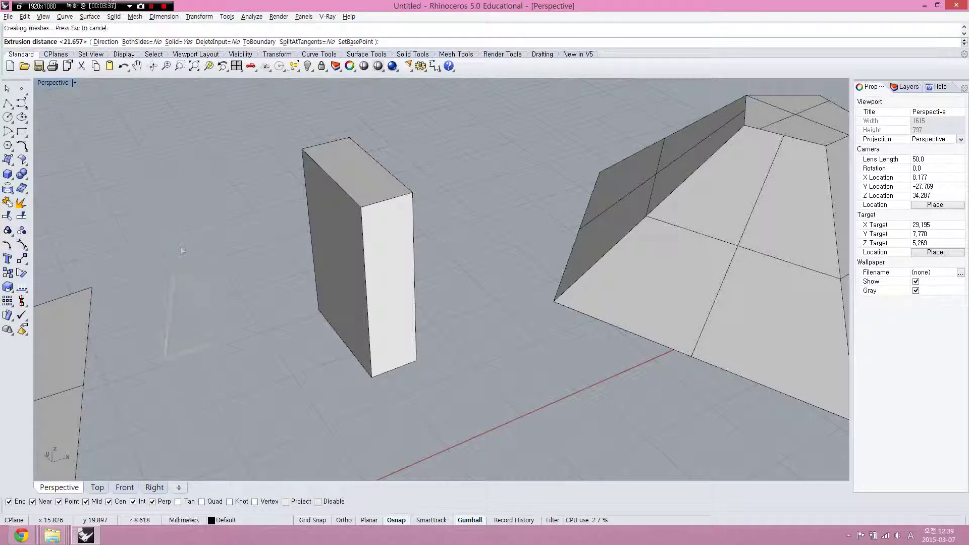
pyautogui.click(183, 258)
# Inspect the new prism from another angle and select the middle box
pyautogui.moveTo(228, 240); pyautogui.dragTo(260, 225, button='right')
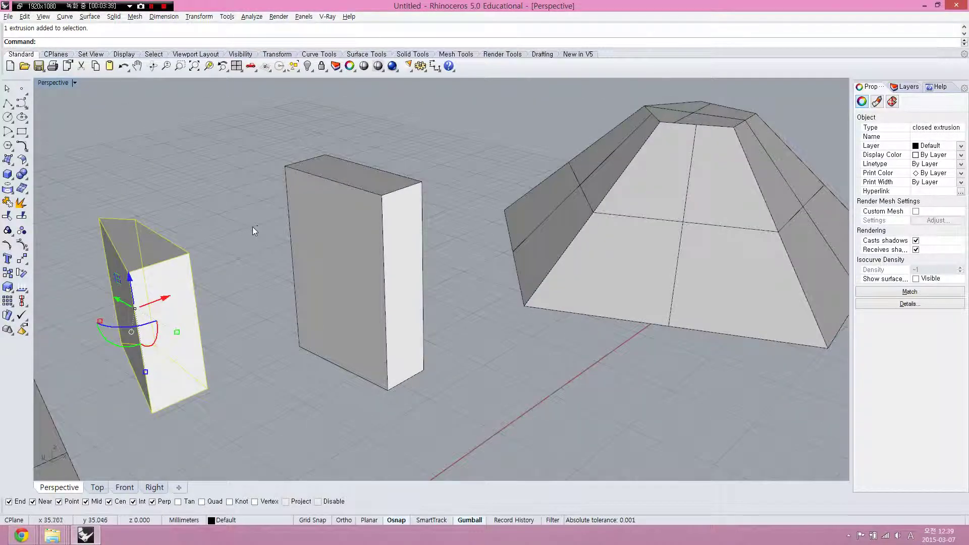
pyautogui.click(241, 215)
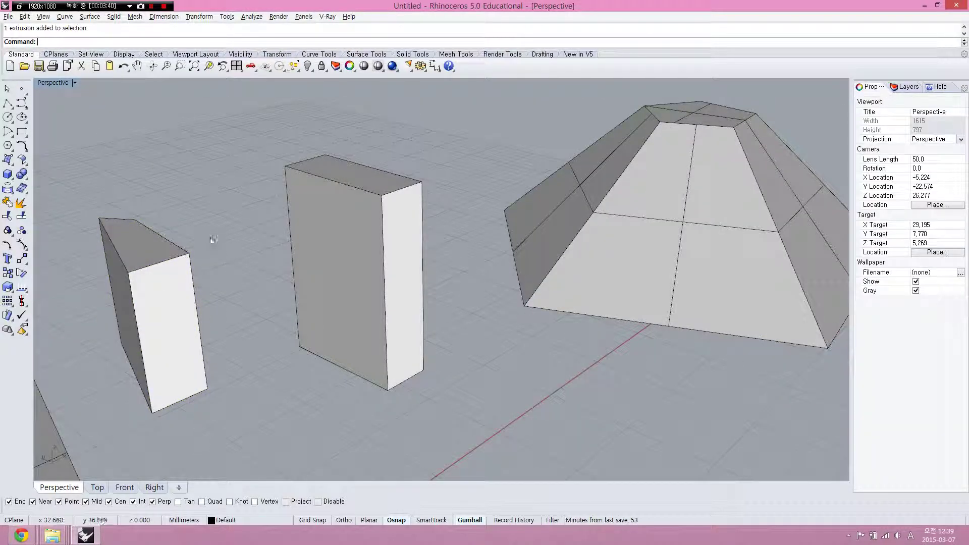
pyautogui.click(180, 266)
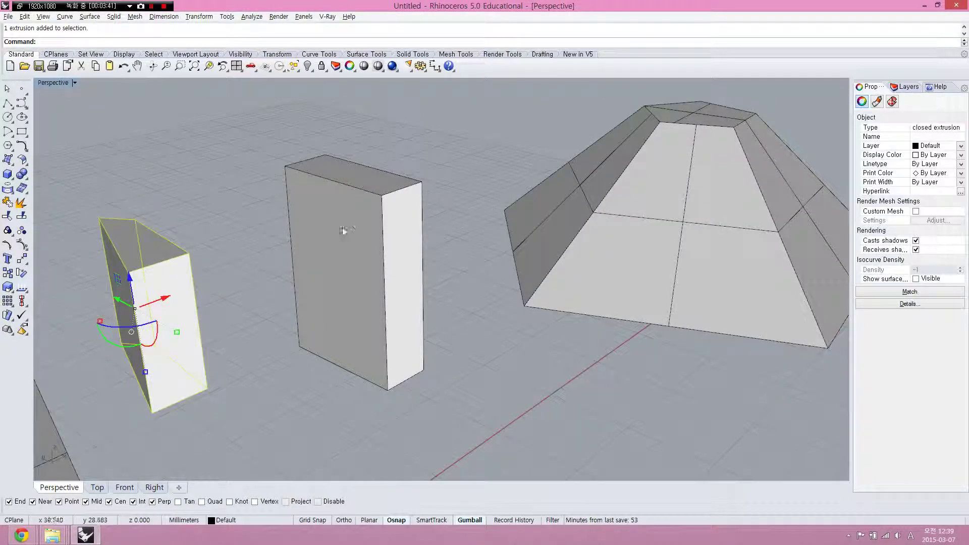
pyautogui.click(385, 218)
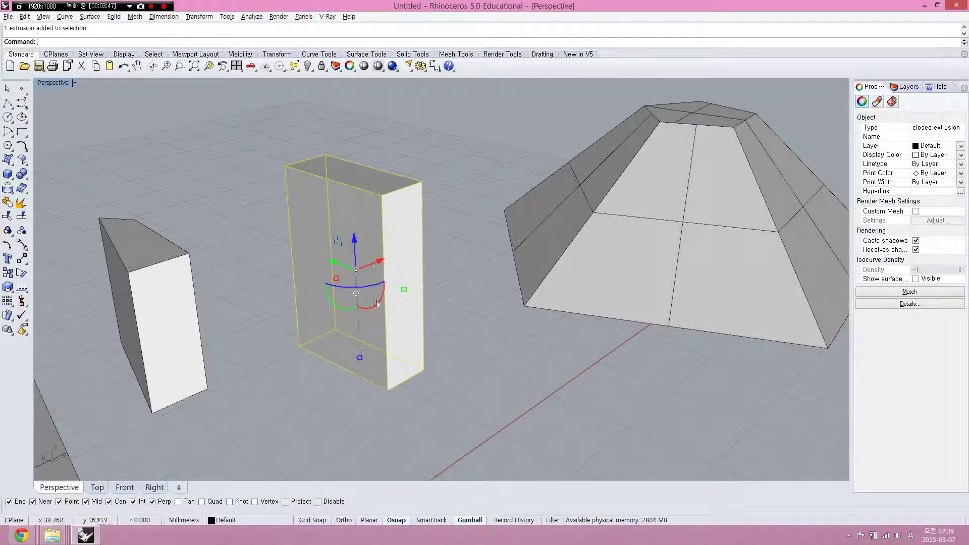
pyautogui.write('Twist')
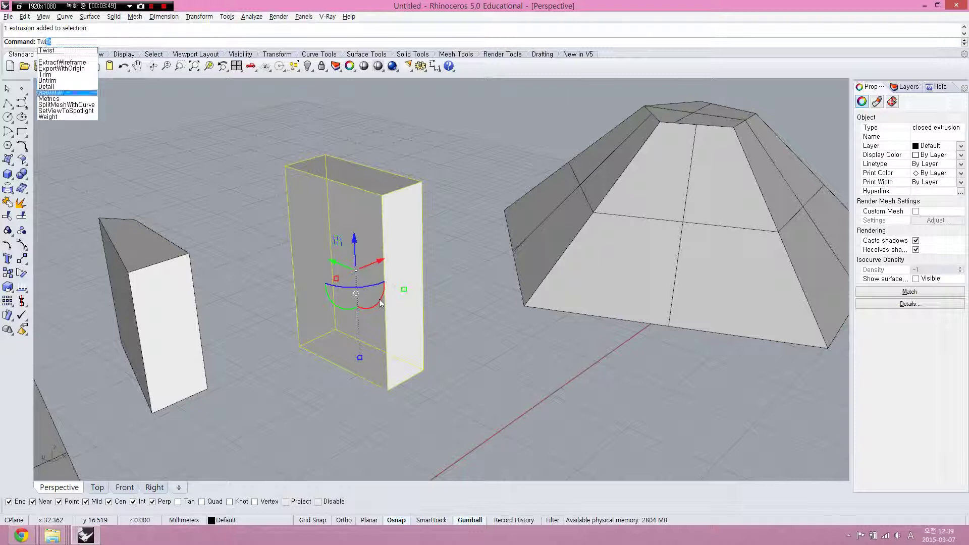
# Twist the selected box about a vertical axis through it
pyautogui.press('Return')
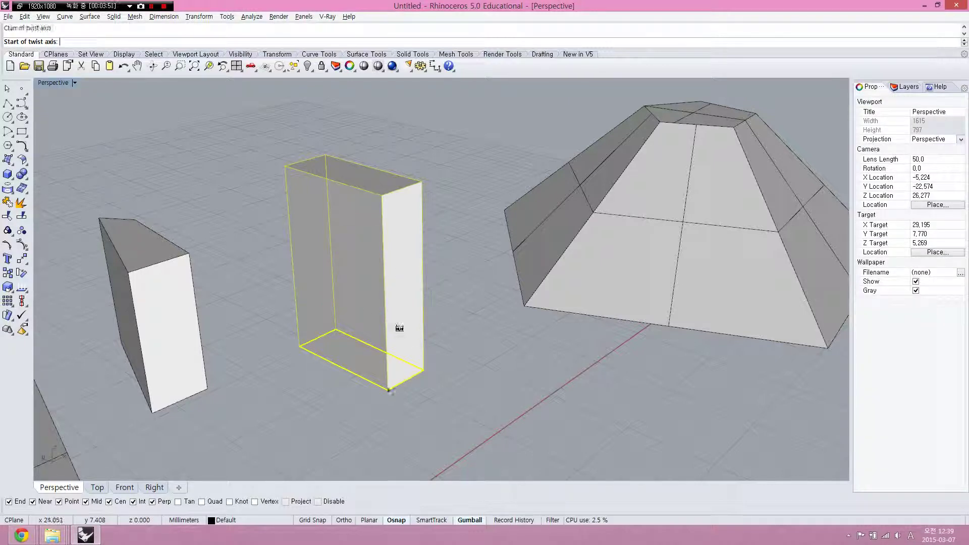
pyautogui.click(388, 388)
pyautogui.click(386, 193)
pyautogui.click(515, 347)
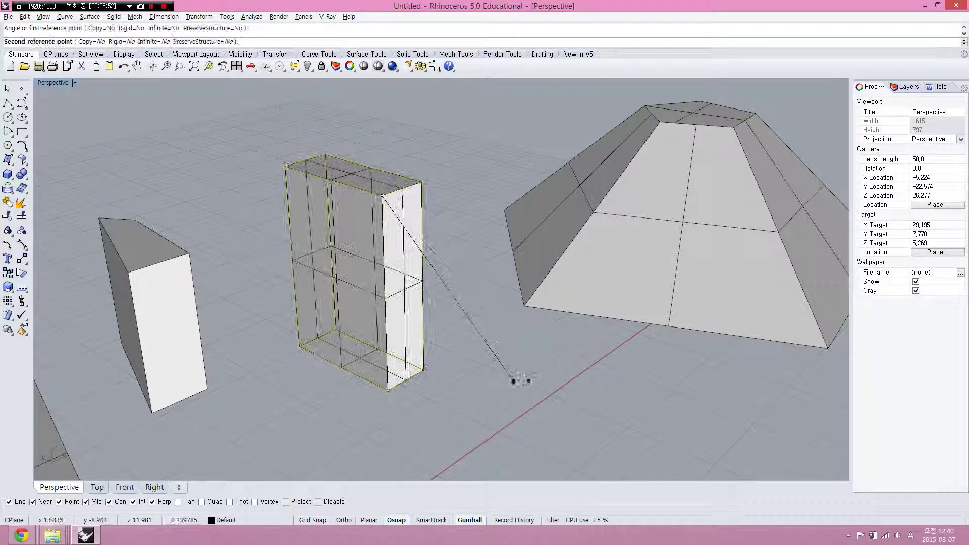
pyautogui.click(557, 350)
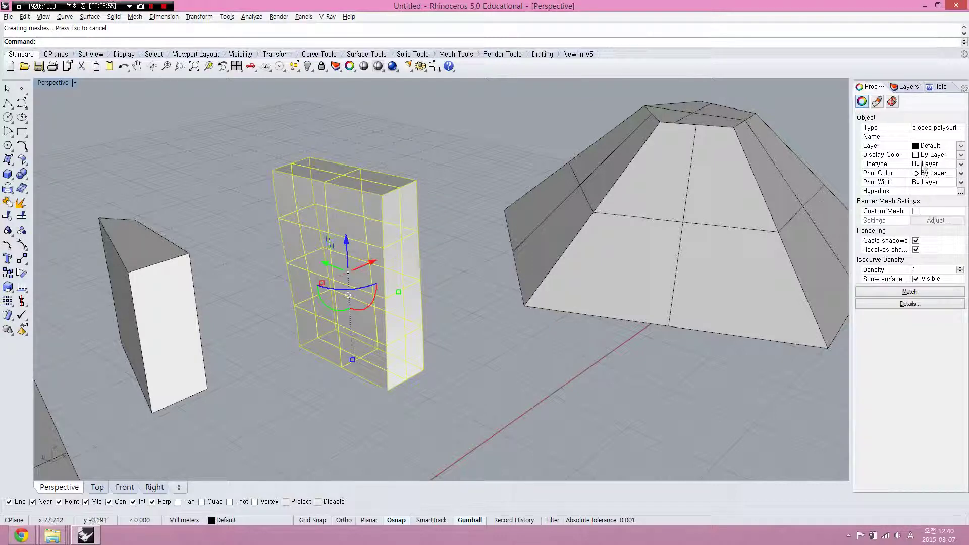
# Mark the small box with a lasso, then select and delete the tall box
pyautogui.press('Escape')
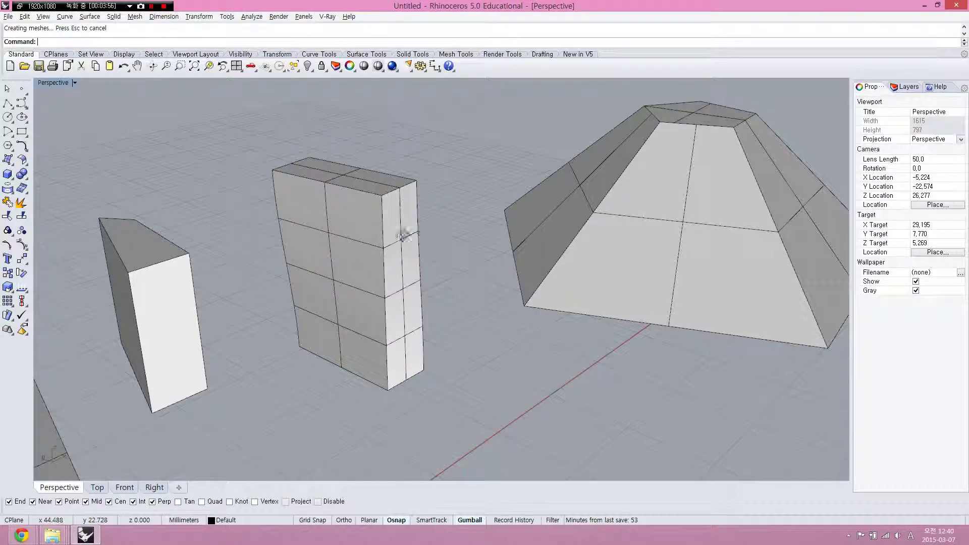
pyautogui.moveTo(409, 227); pyautogui.dragTo(357, 208, button='right')
pyautogui.scroll(2, 318, 240)
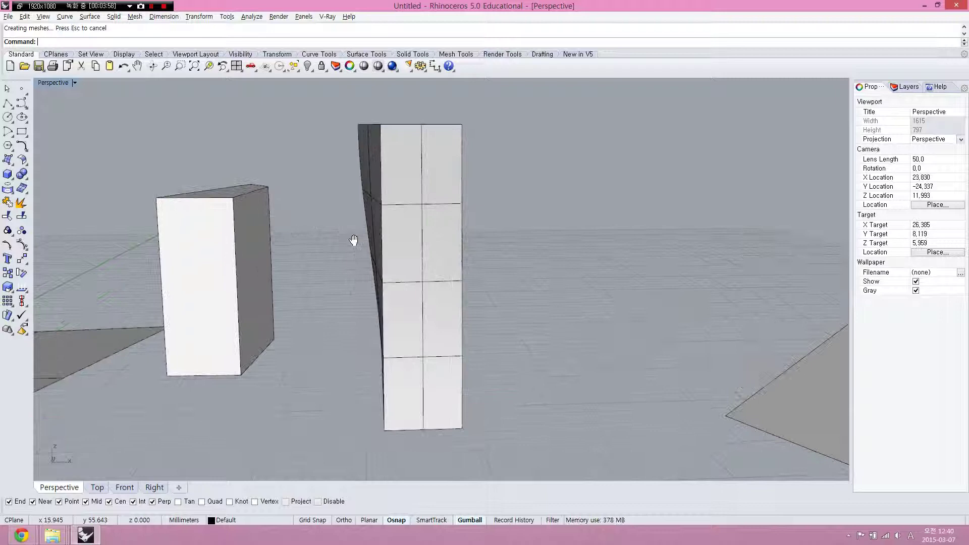
pyautogui.scroll(1, 373, 237)
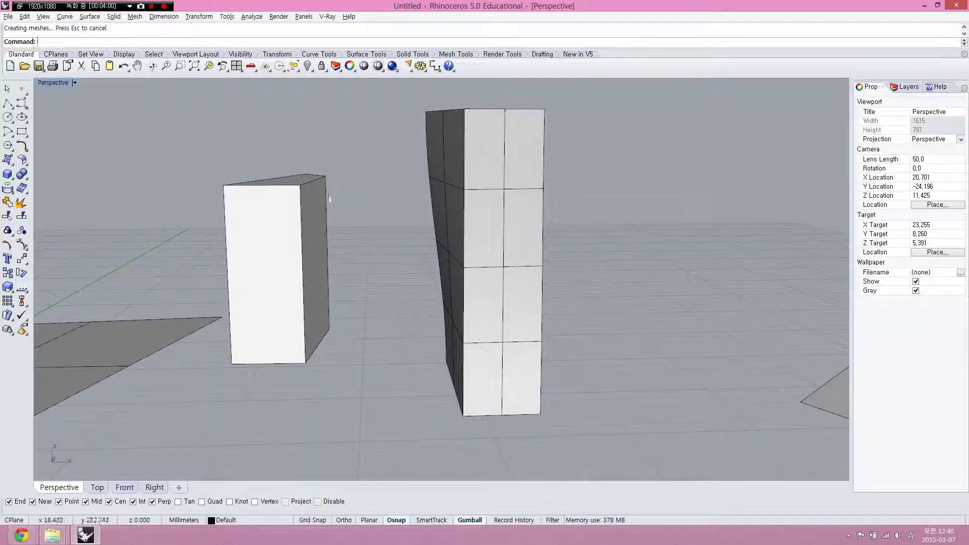
pyautogui.moveTo(225, 183)
pyautogui.mouseDown()
pyautogui.moveTo(220, 369)
pyautogui.moveTo(306, 363)
pyautogui.moveTo(345, 332)
pyautogui.moveTo(330, 188)
pyautogui.moveTo(225, 183)
pyautogui.mouseUp()
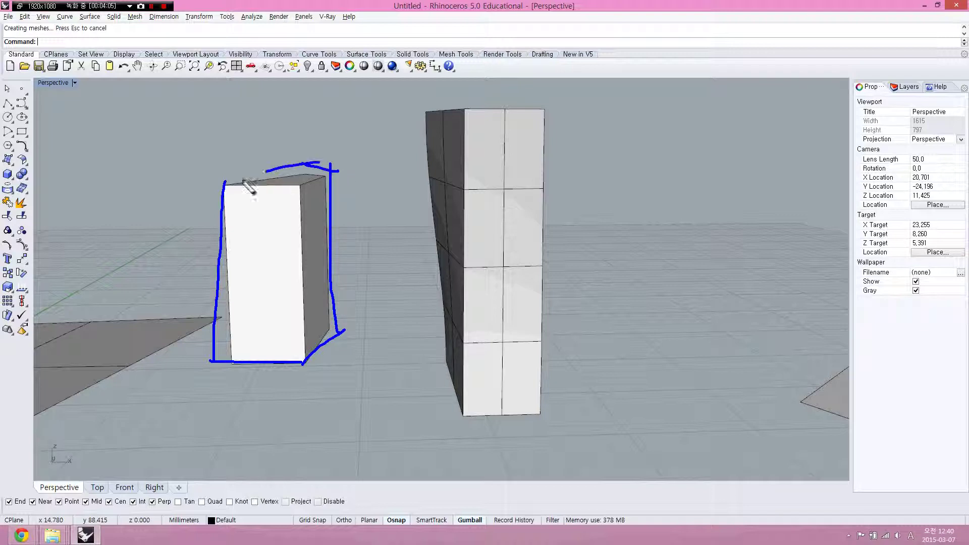
pyautogui.moveTo(343, 217); pyautogui.dragTo(373, 243, button='right')
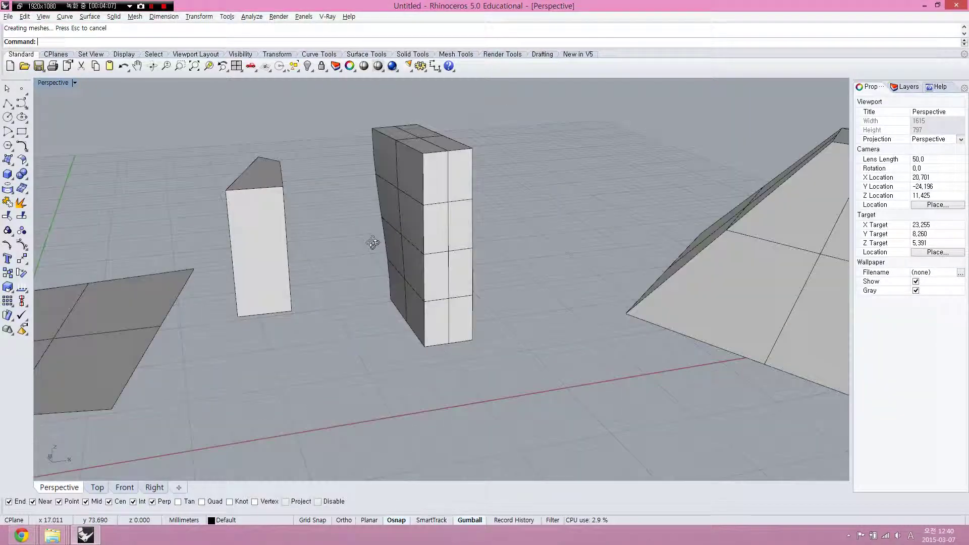
pyautogui.click(409, 226)
pyautogui.press('Delete')
# Delete the small box, then undo to restore the deleted boxes
pyautogui.click(246, 236)
pyautogui.press('Delete')
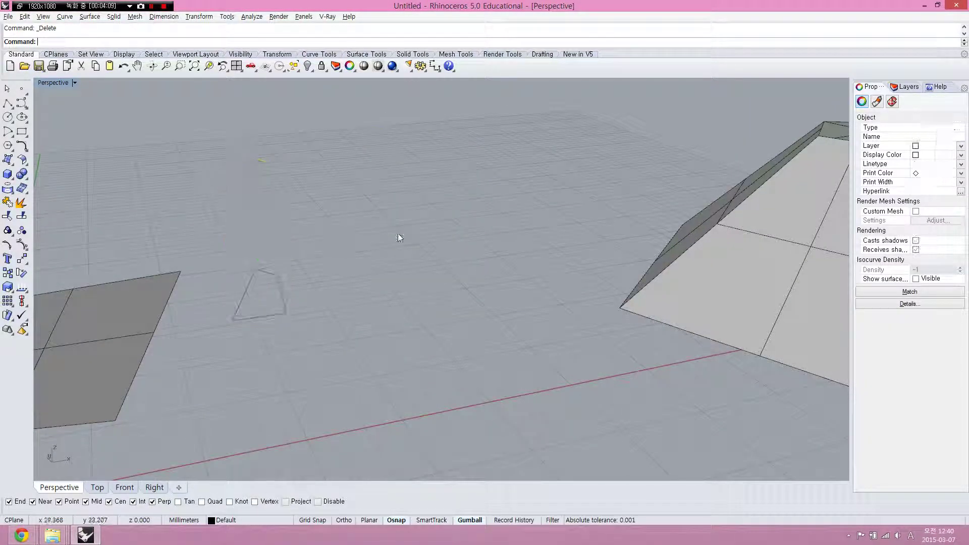
pyautogui.hotkey('ctrl', 'z')
pyautogui.hotkey('ctrl', 'z')
# Move the small box, copy-paste it and drag the copy beside the pyramid
pyautogui.click(379, 227)
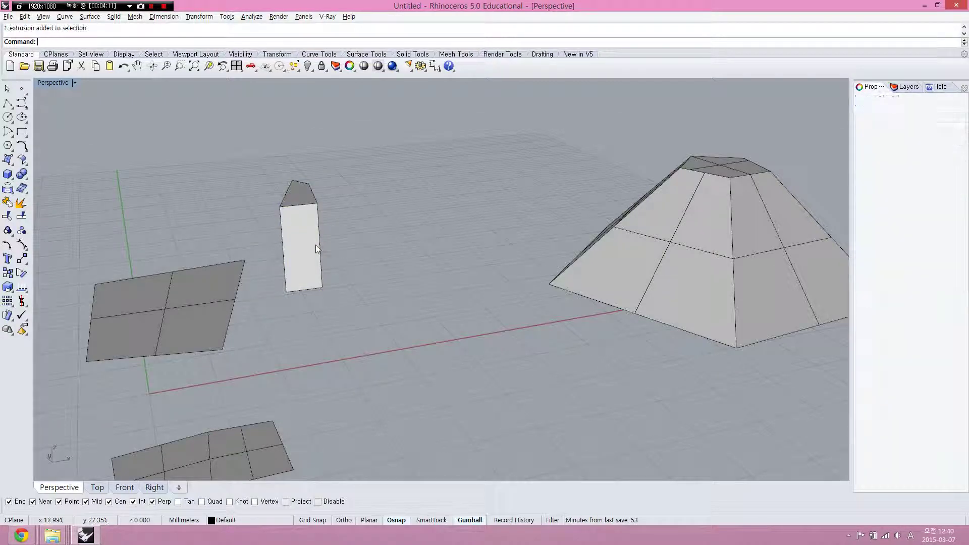
pyautogui.moveTo(303, 236); pyautogui.dragTo(371, 227)
pyautogui.moveTo(425, 250); pyautogui.dragTo(395, 227, button='right')
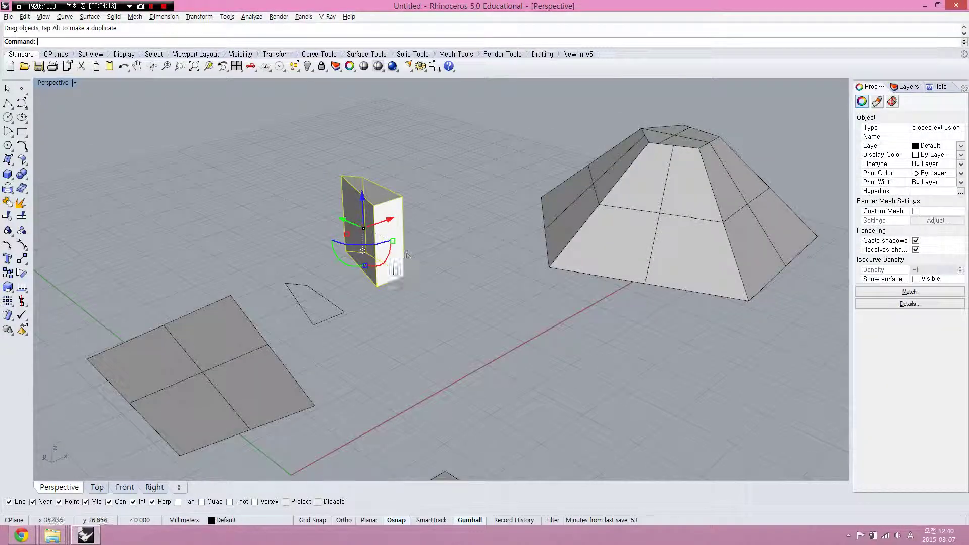
pyautogui.hotkey('ctrl', 'c')
pyautogui.hotkey('ctrl', 'v')
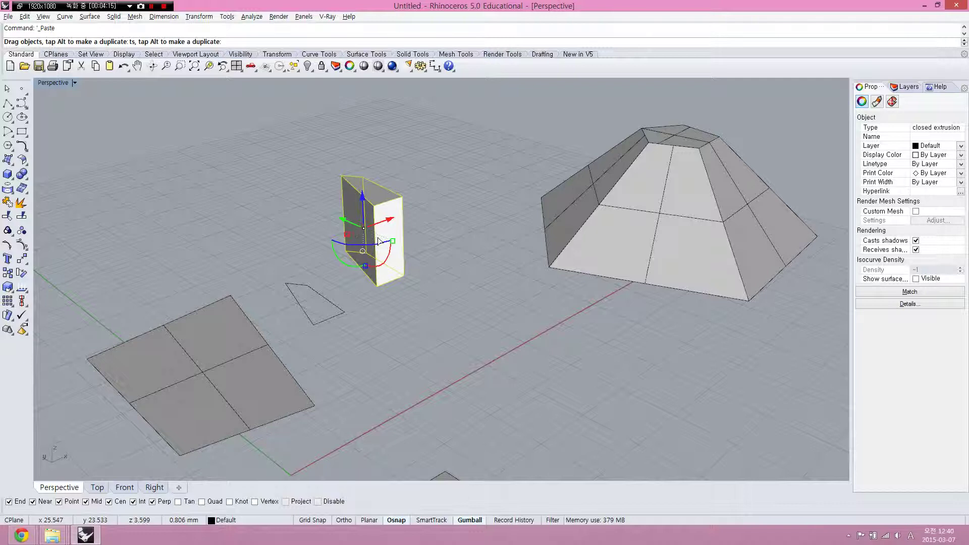
pyautogui.moveTo(378, 241); pyautogui.dragTo(487, 283)
# Explode the original small box into surfaces, then undo to keep it a polysurface
pyautogui.click(499, 296)
pyautogui.click(391, 233)
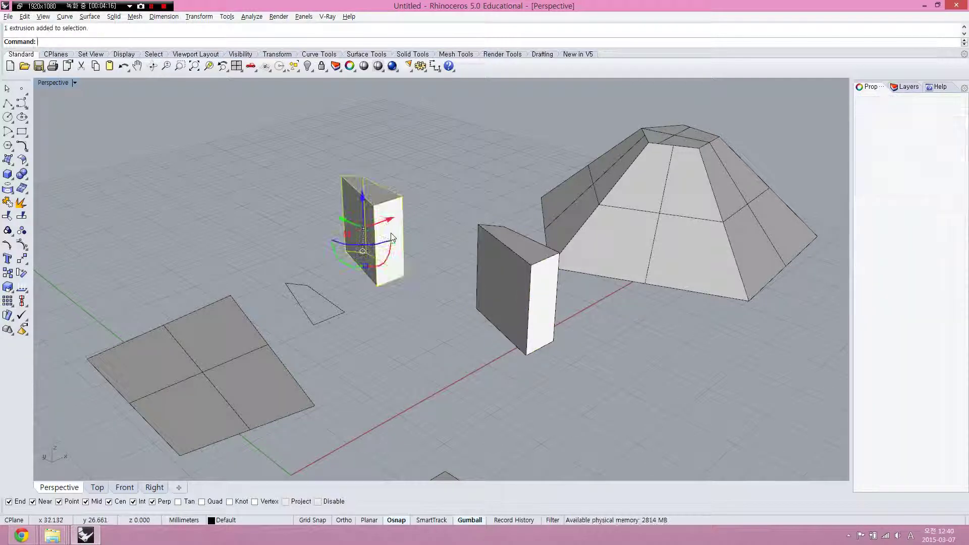
pyautogui.click(21, 204)
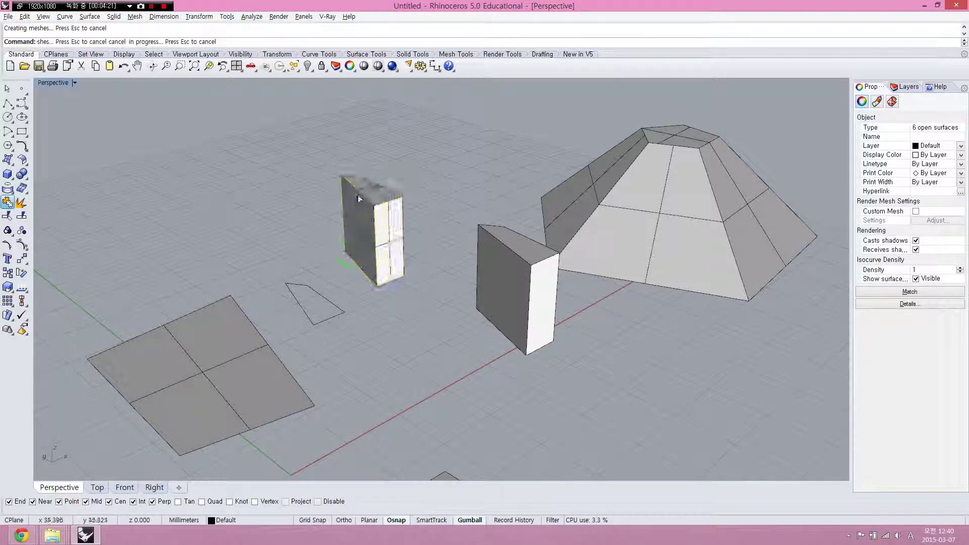
pyautogui.hotkey('ctrl', 'z')
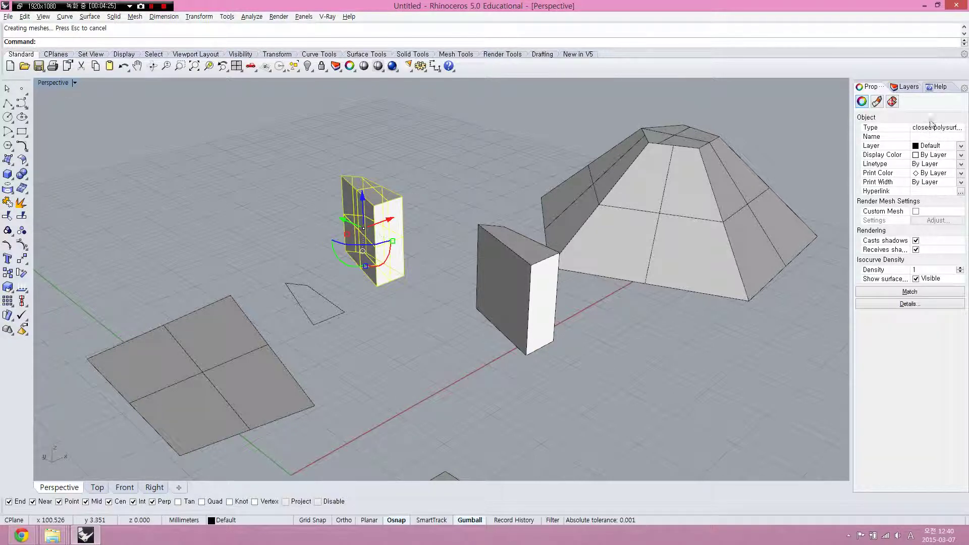
# Convert the copied box from an extrusion into a closed polysurface
pyautogui.click(515, 265)
pyautogui.write('Conv')
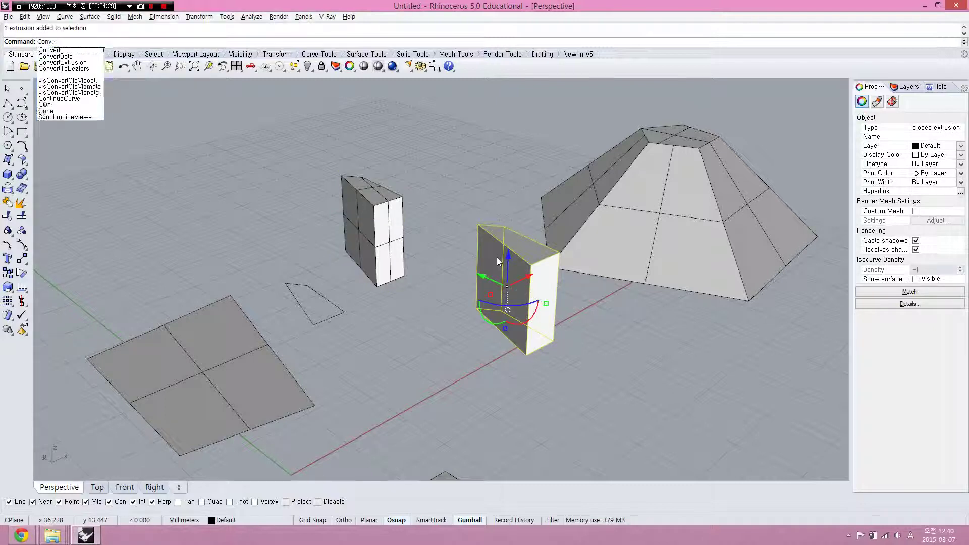
pyautogui.write('ert')
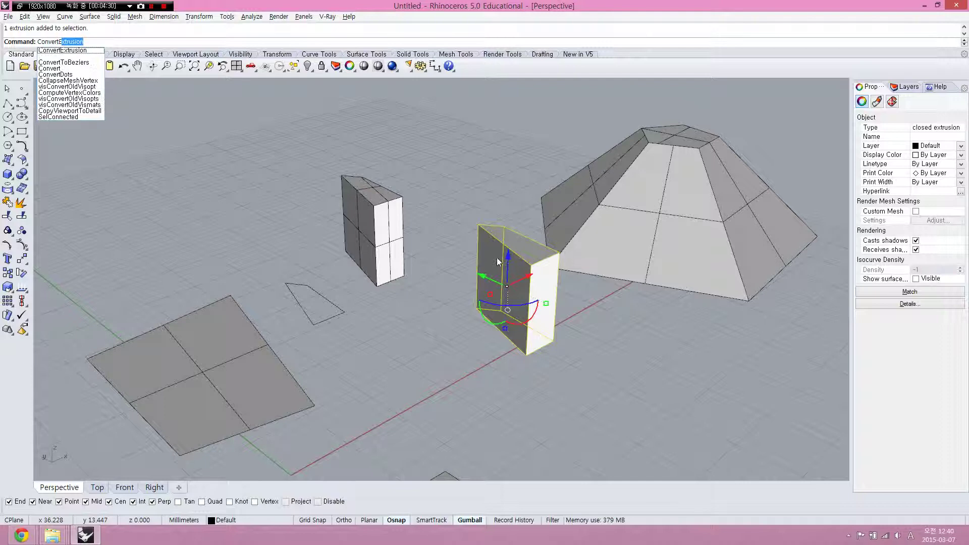
pyautogui.write('Extrusion')
pyautogui.press('Return')
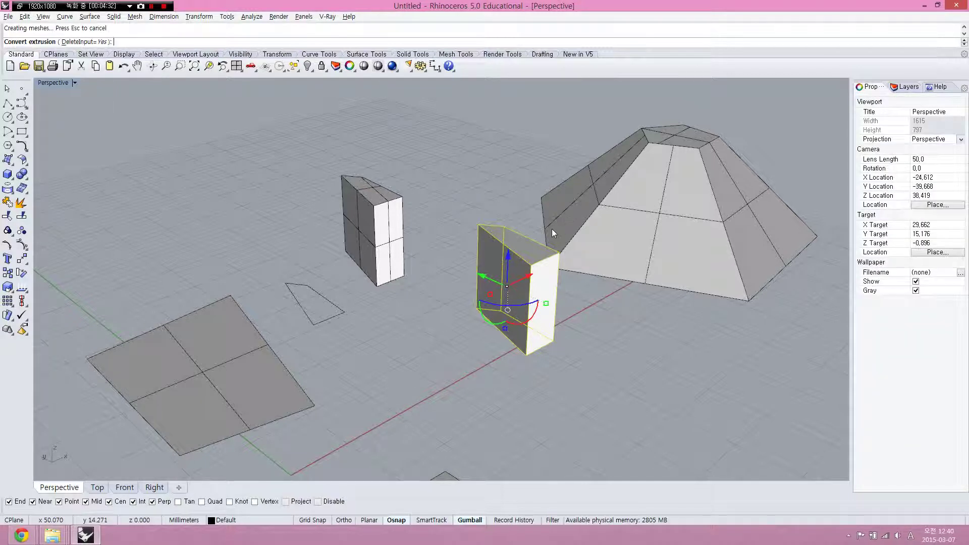
pyautogui.click(551, 229)
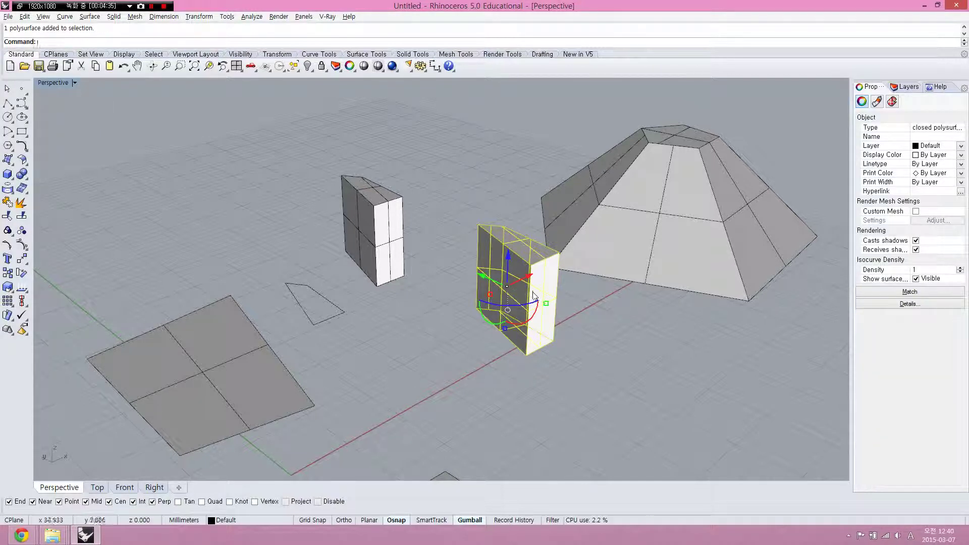
# Move the converted box up beside the other box
pyautogui.moveTo(534, 289); pyautogui.dragTo(523, 299, button='right')
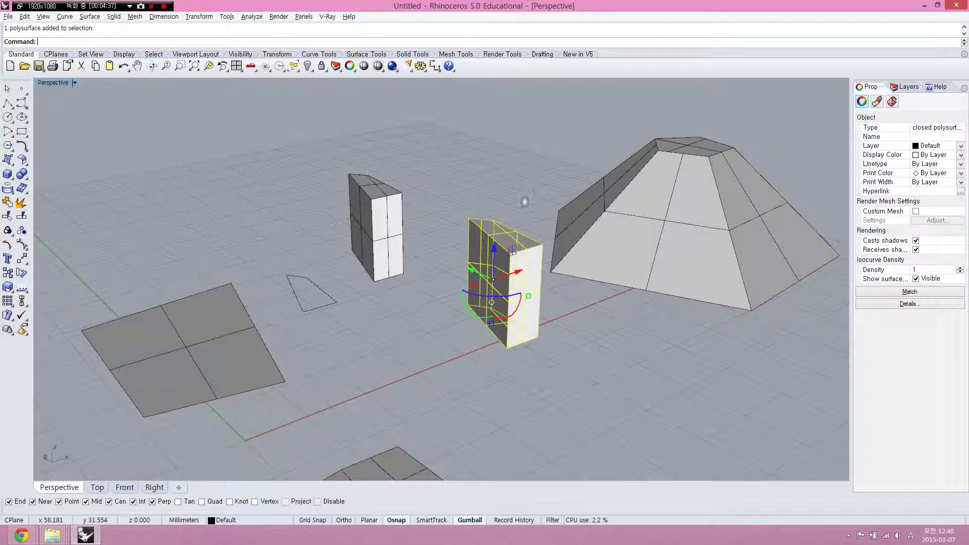
pyautogui.click(523, 201)
pyautogui.moveTo(500, 288); pyautogui.dragTo(477, 227)
pyautogui.click(410, 204)
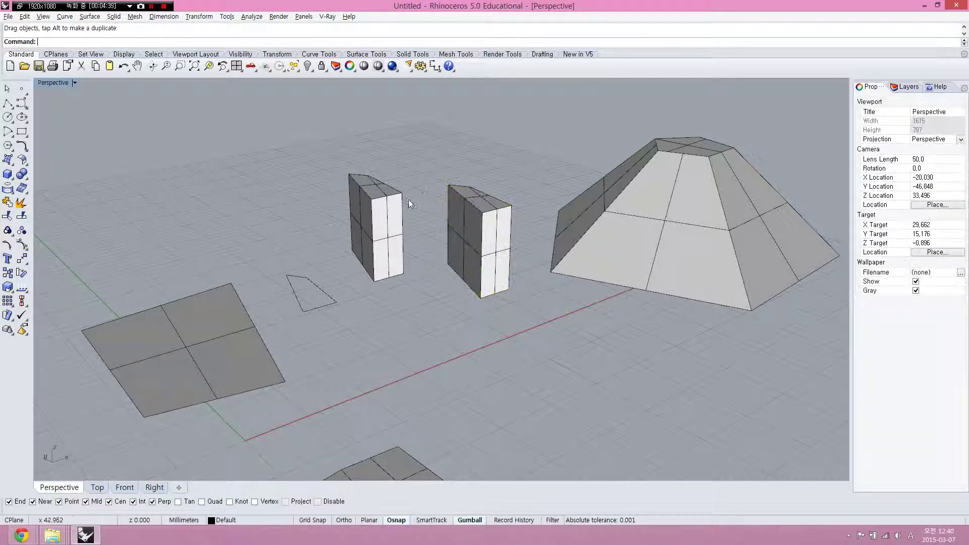
# Undo an accidental gumball tilt of the left box and delete the small closed curve
pyautogui.click(380, 228)
pyautogui.moveTo(333, 242); pyautogui.dragTo(284, 300)
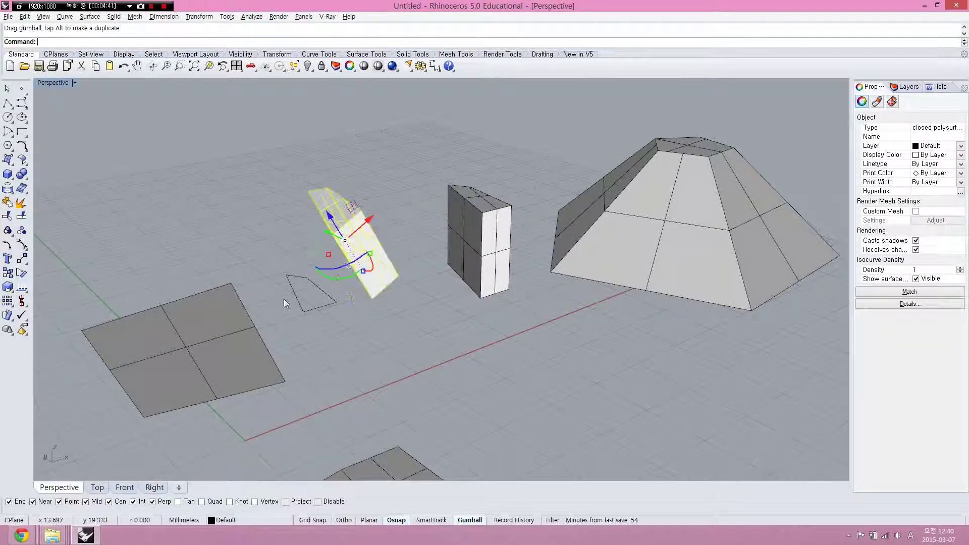
pyautogui.hotkey('ctrl', 'z')
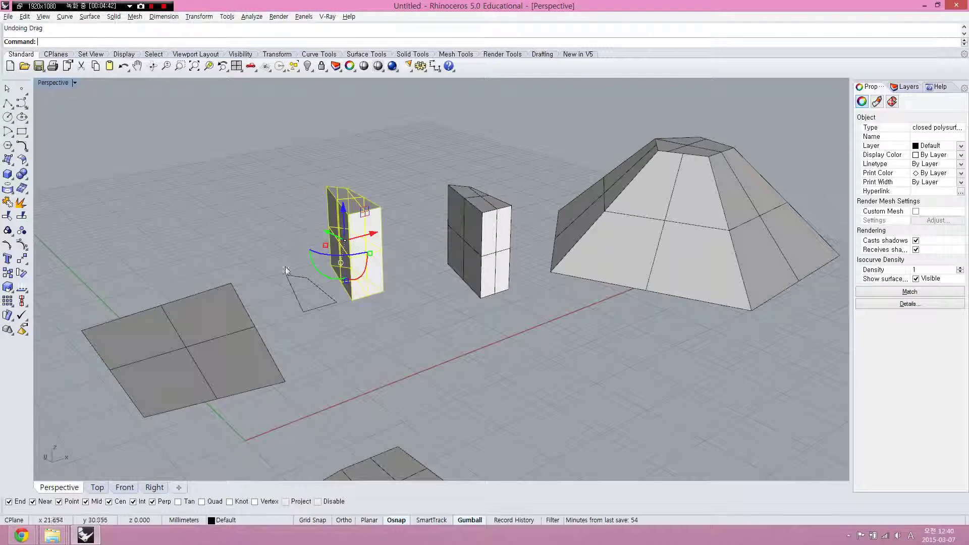
pyautogui.click(283, 297)
pyautogui.press('Delete')
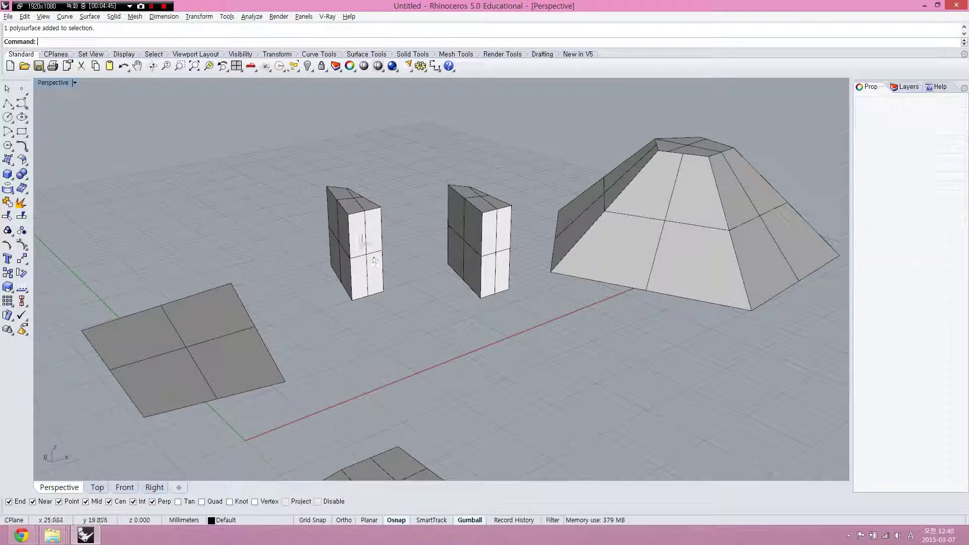
# Nudge the left box up and move the pyramid left toward the boxes
pyautogui.moveTo(357, 242); pyautogui.dragTo(333, 197)
pyautogui.click(416, 218)
pyautogui.click(576, 235)
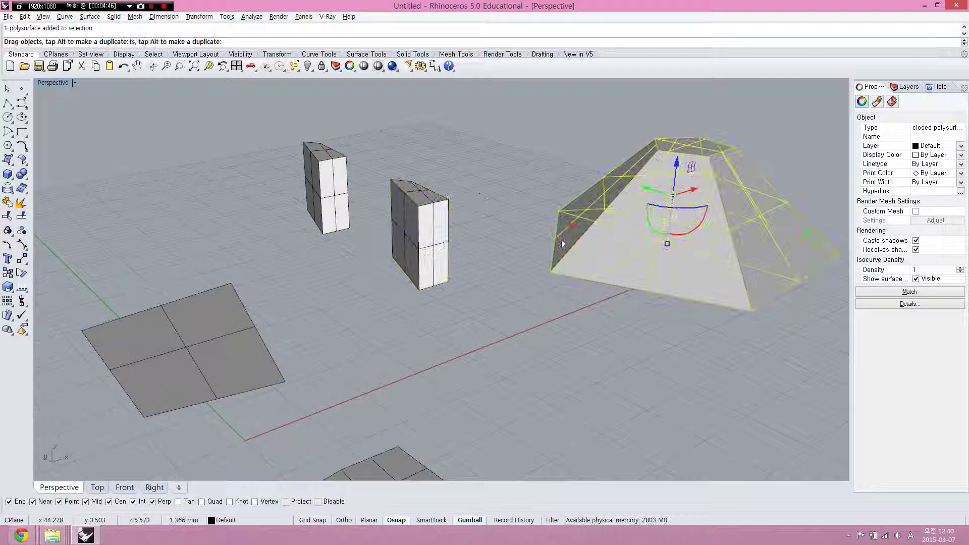
pyautogui.moveTo(576, 235); pyautogui.dragTo(484, 250)
pyautogui.click(562, 205)
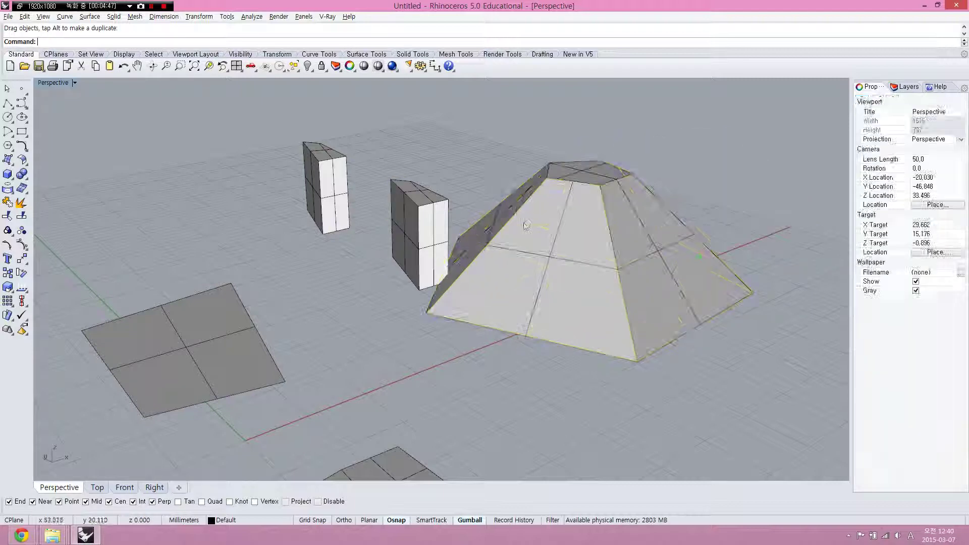
# Push the middle box partway into the pyramid's side and raise it higher
pyautogui.click(562, 203)
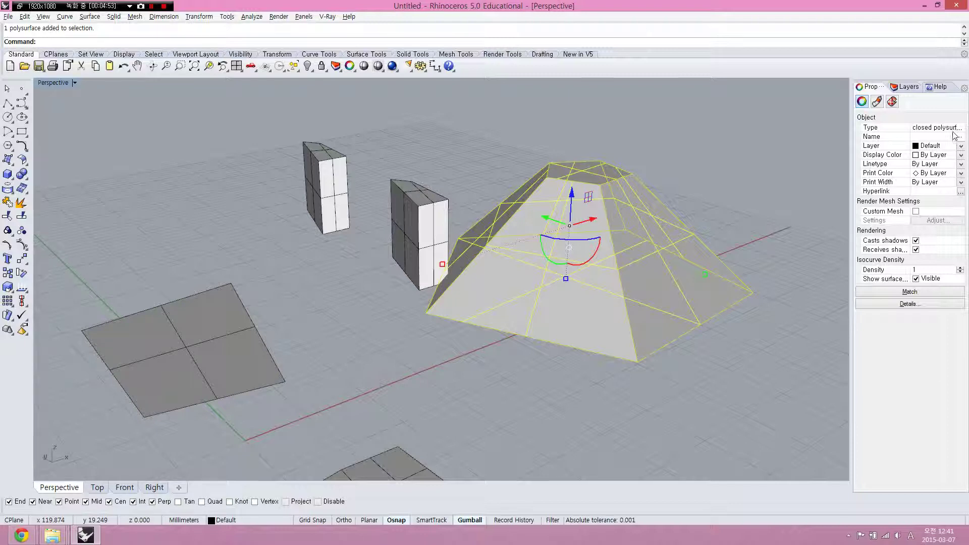
pyautogui.click(736, 129)
pyautogui.moveTo(420, 228)
pyautogui.mouseDown()
pyautogui.moveTo(479, 224)
pyautogui.moveTo(490, 172)
pyautogui.mouseUp()
pyautogui.click(91, 238)
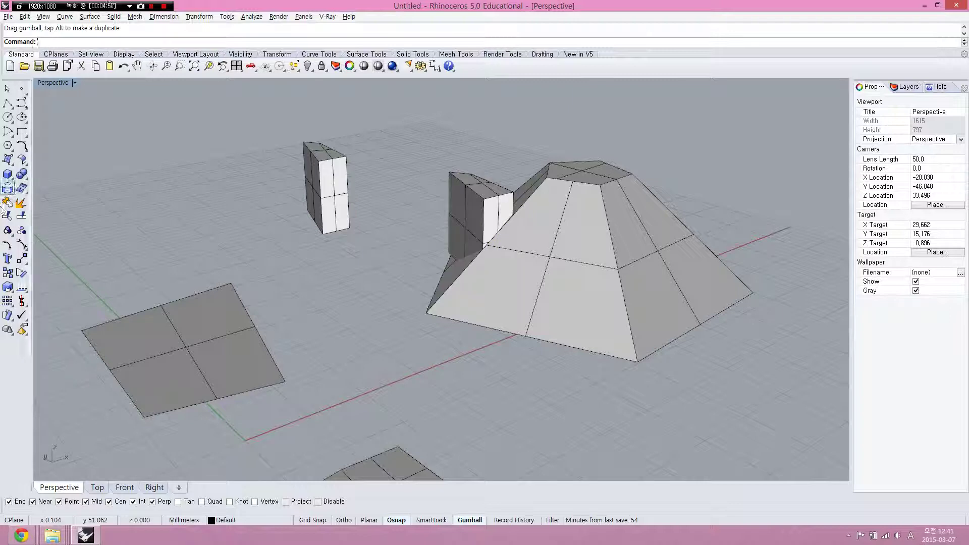
# Float the Solid Tools toolbar and move it out of the way
pyautogui.click(27, 182)
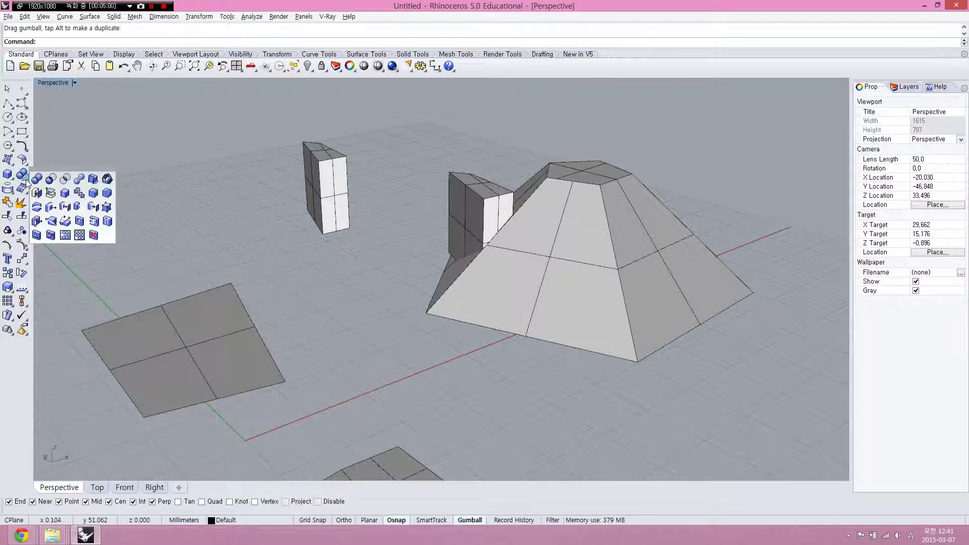
pyautogui.moveTo(64, 168)
pyautogui.mouseDown()
pyautogui.moveTo(238, 165)
pyautogui.moveTo(250, 134)
pyautogui.mouseUp()
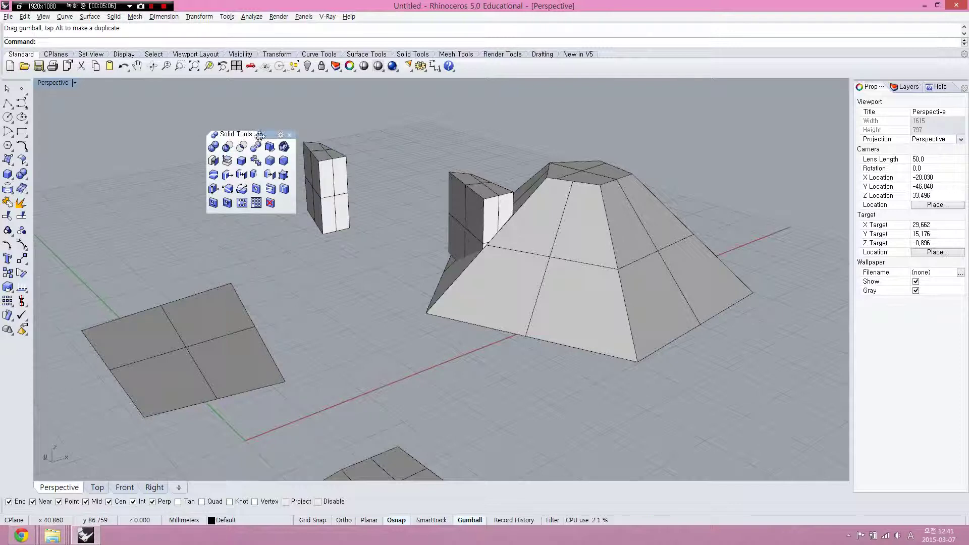
pyautogui.moveTo(260, 135); pyautogui.dragTo(249, 138)
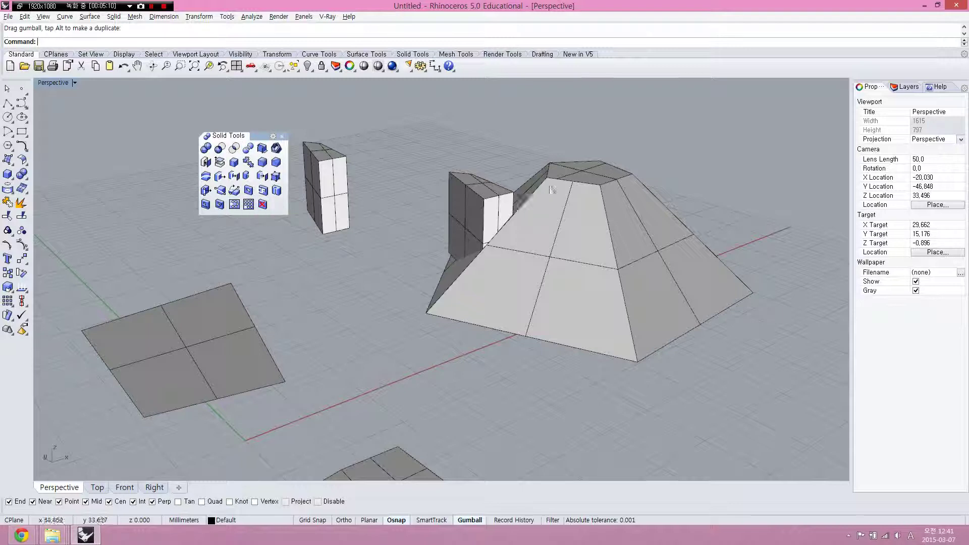
# Check the pyramid and adjoining box selection and zoom in on the pyramid
pyautogui.click(530, 205)
pyautogui.keyDown('shift'); pyautogui.click(488, 184); pyautogui.keyUp('shift')
pyautogui.click(472, 154)
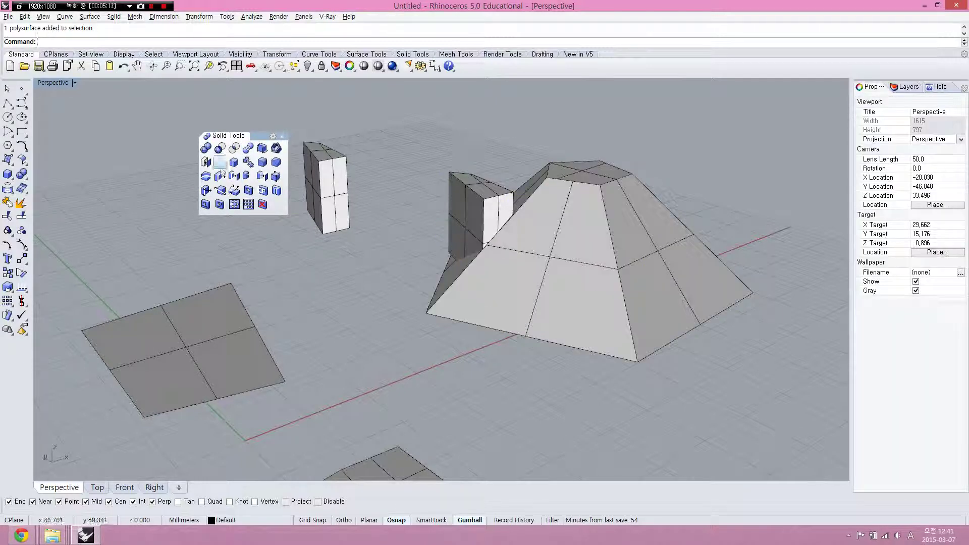
pyautogui.moveTo(564, 227); pyautogui.dragTo(584, 227, button='right')
pyautogui.scroll(3, 584, 227)
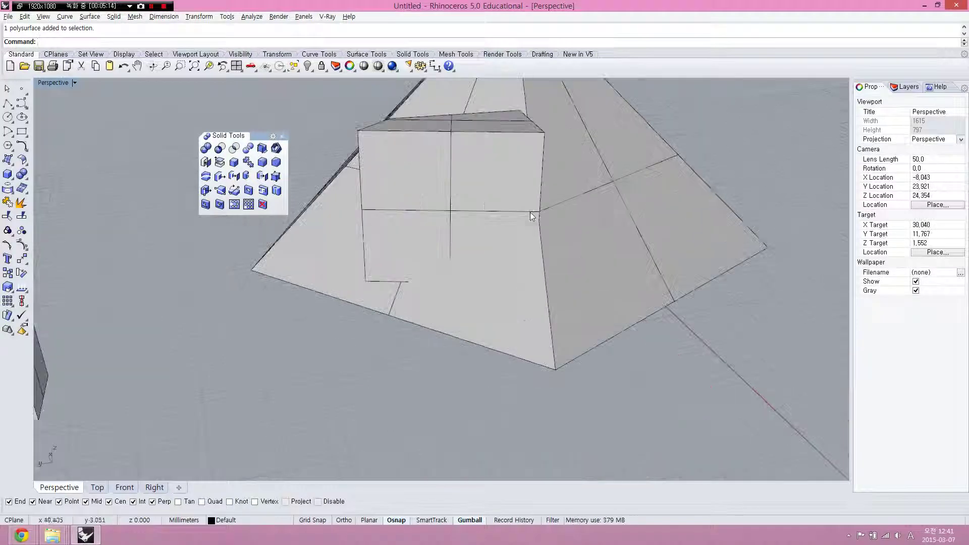
pyautogui.moveTo(500, 211); pyautogui.dragTo(530, 227, button='right')
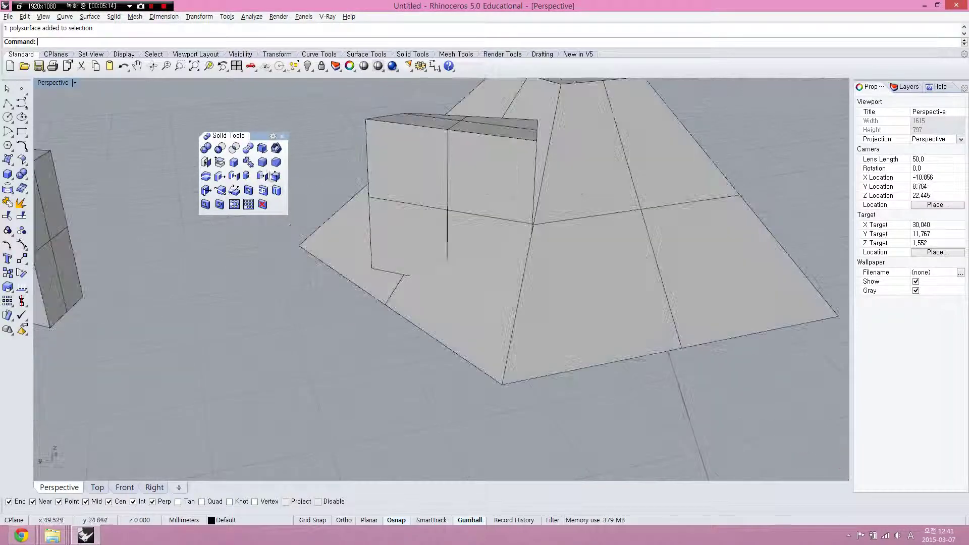
# Boolean-difference the box out of the pyramid, then drag the other box into the pyramid
pyautogui.click(220, 149)
pyautogui.click(584, 155)
pyautogui.press('Return')
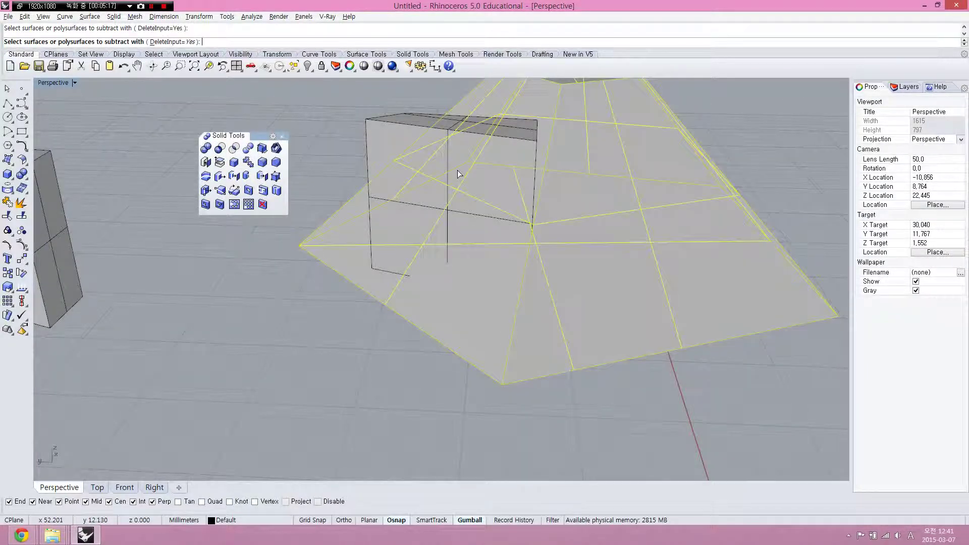
pyautogui.click(452, 203)
pyautogui.press('Return')
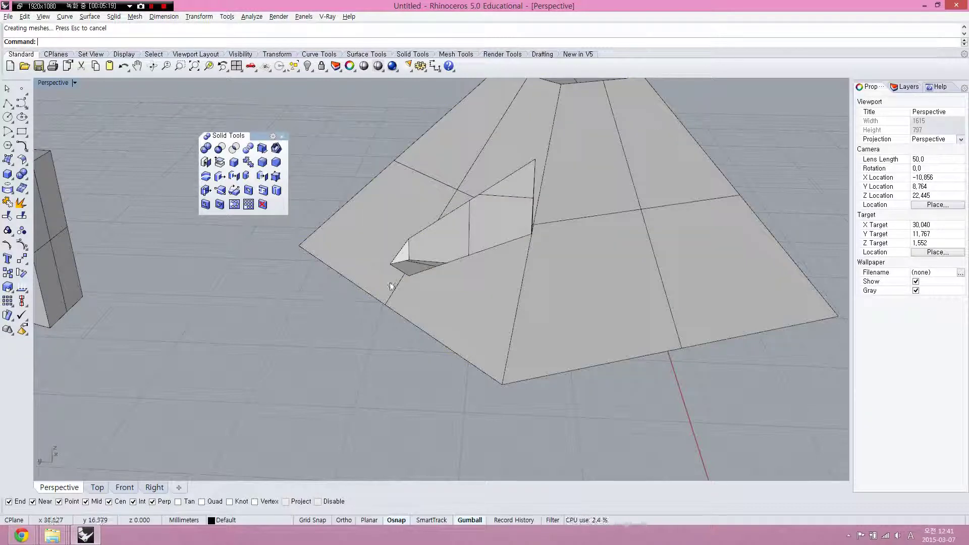
pyautogui.moveTo(458, 285)
pyautogui.mouseDown(button='right')
pyautogui.moveTo(479, 282)
pyautogui.moveTo(455, 258)
pyautogui.mouseUp(button='right')
pyautogui.moveTo(227, 357); pyautogui.dragTo(415, 190)
# Boolean-union the sunken box and pyramid into one solid
pyautogui.click(206, 161)
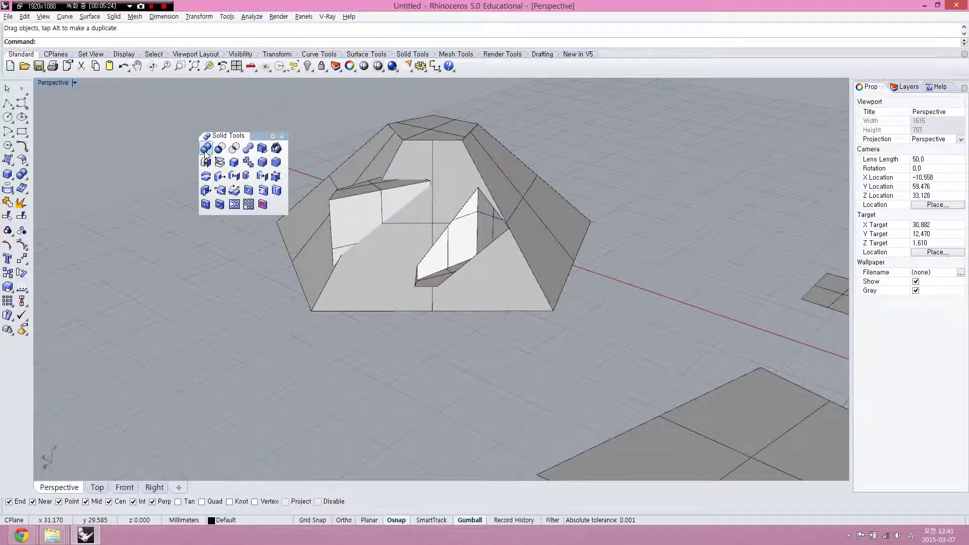
pyautogui.click(373, 170)
pyautogui.click(410, 201)
pyautogui.press('Return')
pyautogui.press('Return')
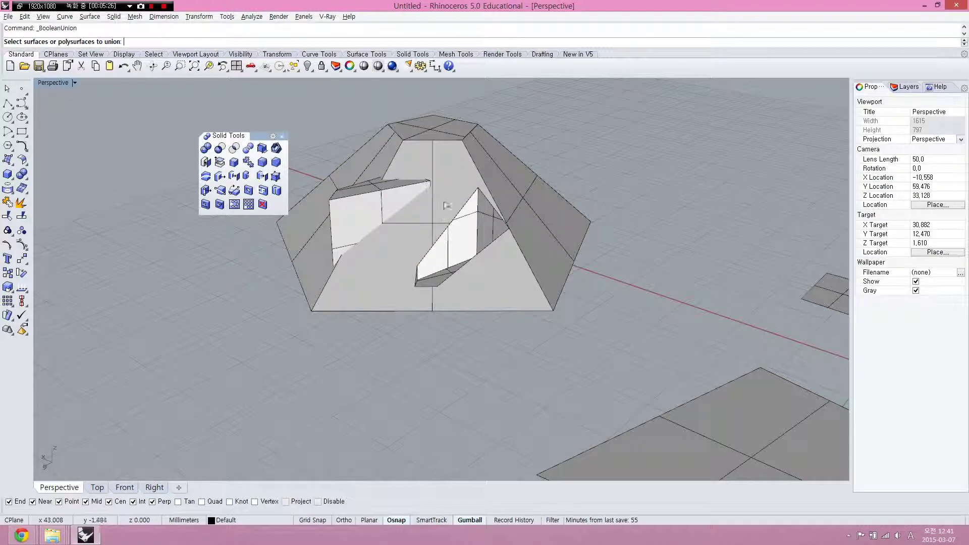
pyautogui.click(372, 221)
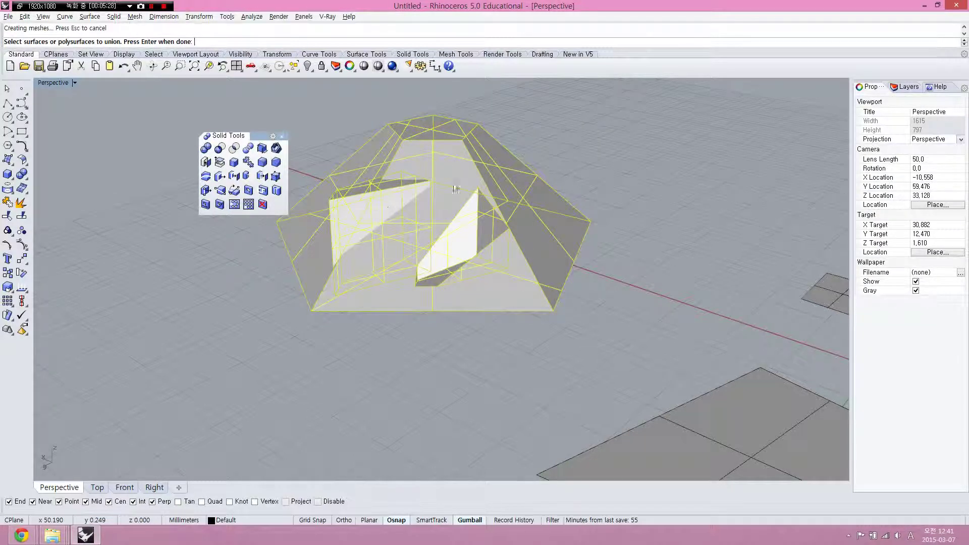
pyautogui.press('Return')
# Zoom out to see all objects and close the Solid Tools toolbar
pyautogui.click(498, 189)
pyautogui.moveTo(498, 190); pyautogui.dragTo(287, 227, button='right')
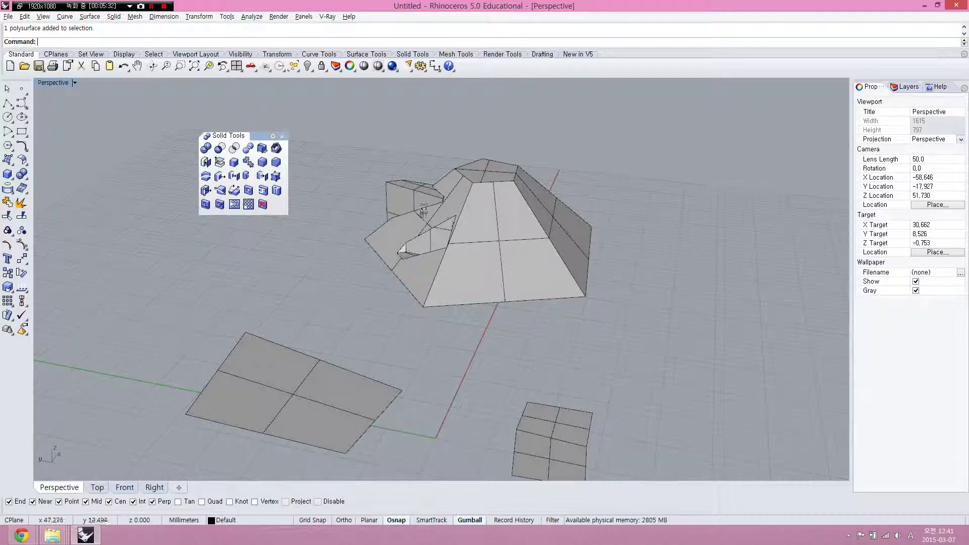
pyautogui.scroll(-5, 357, 218)
pyautogui.moveTo(416, 217); pyautogui.dragTo(363, 217, button='right')
pyautogui.click(282, 137)
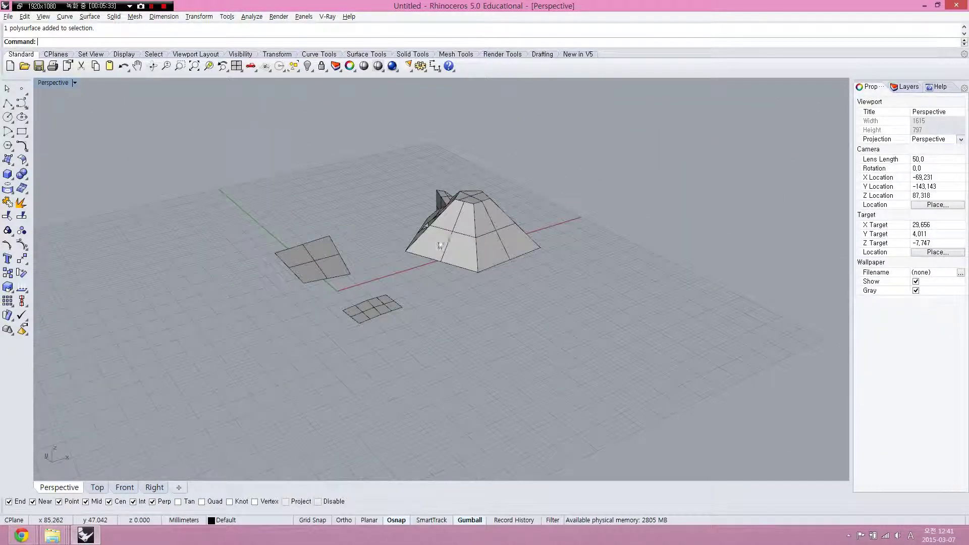
pyautogui.click(432, 245)
pyautogui.scroll(5, 432, 245)
pyautogui.press('Escape')
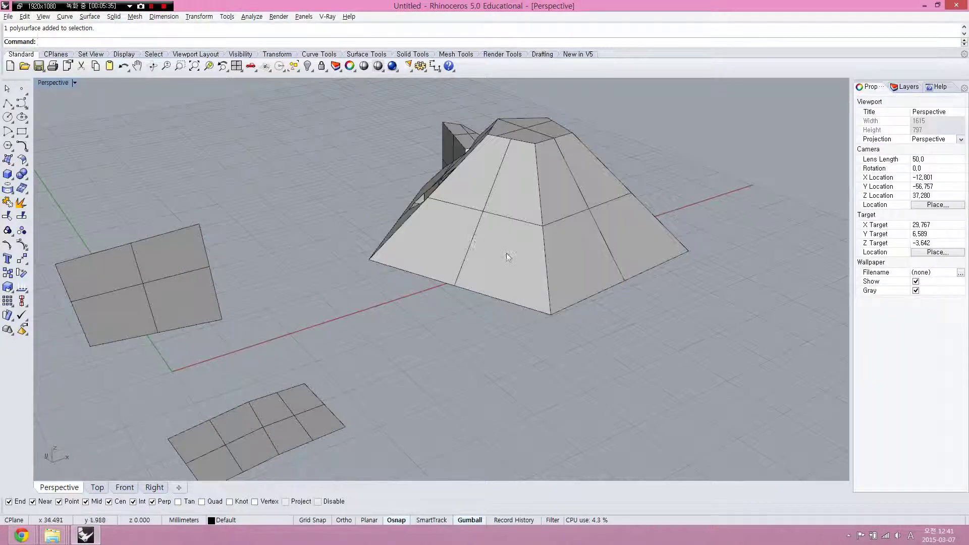
# Move the small gridded surface up near the pyramid and select the pyramid
pyautogui.click(259, 409)
pyautogui.moveTo(258, 409); pyautogui.dragTo(344, 205)
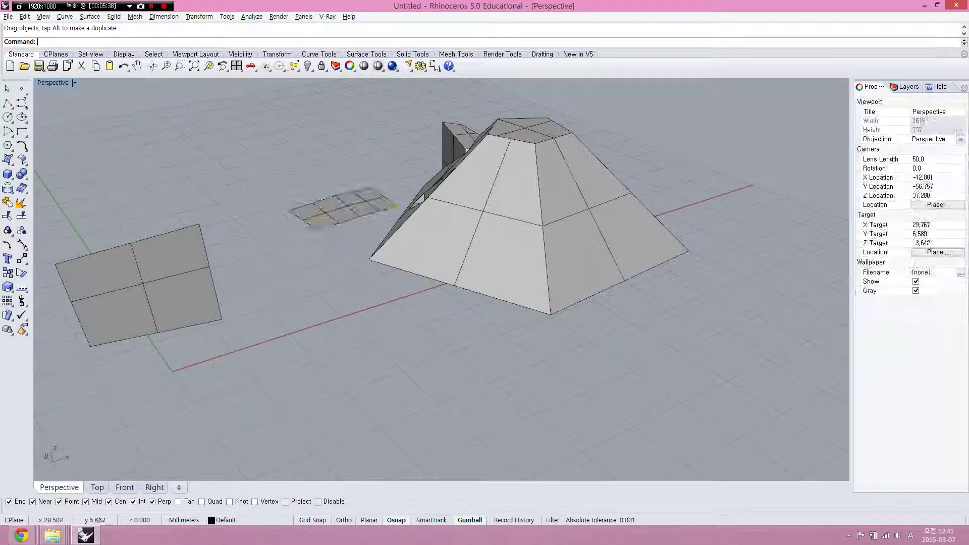
pyautogui.click(493, 227)
pyautogui.click(441, 315)
pyautogui.click(563, 235)
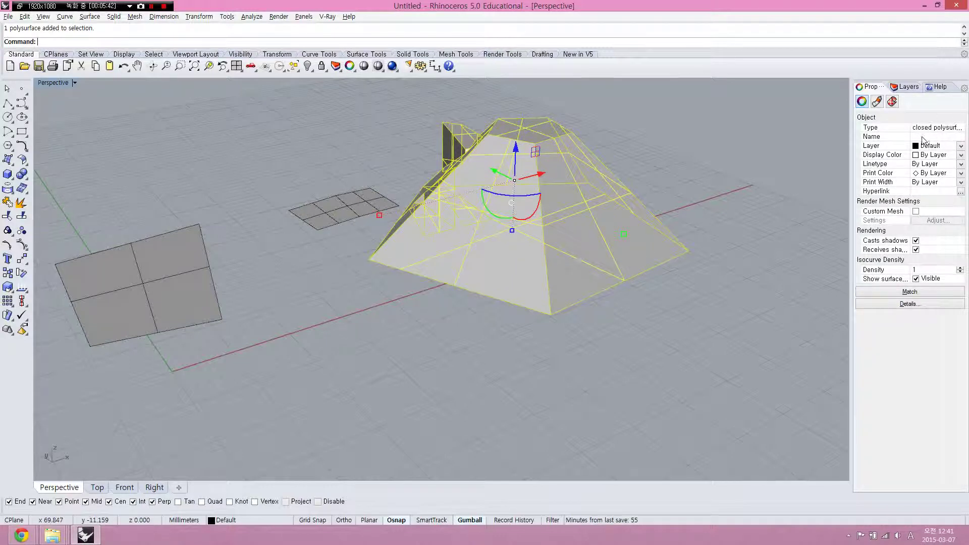
# Delete the pyramid and small grid, then zoom extents on the flat surface
pyautogui.click(272, 323)
pyautogui.click(492, 227)
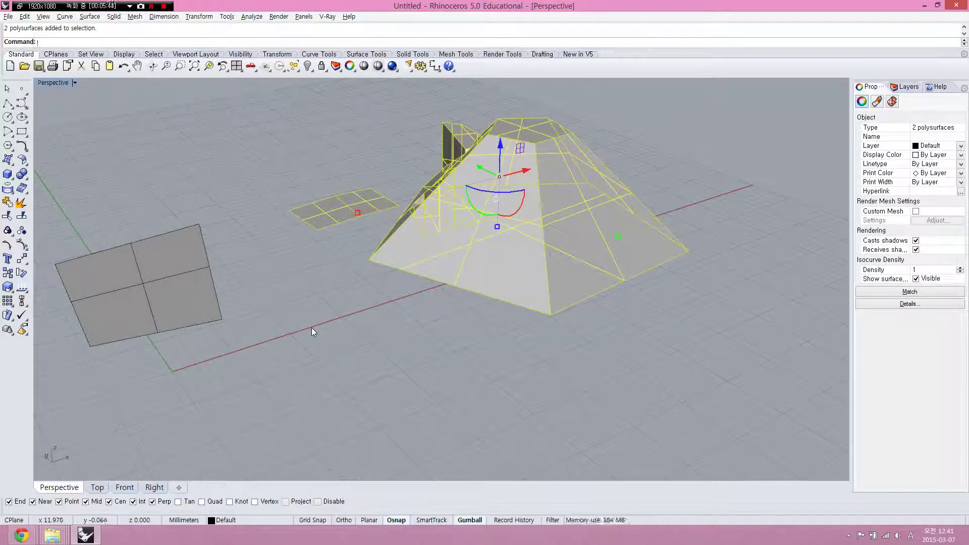
pyautogui.press('Delete')
pyautogui.click(189, 292)
pyautogui.hotkey('ctrl', 'alt', 'e')
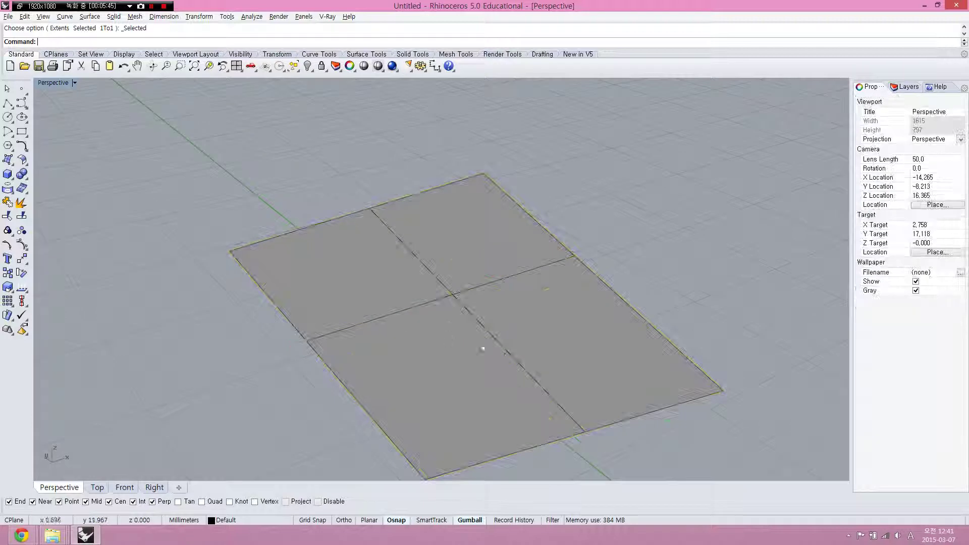
# Orbit under and over the flat surface to compare its blue back face and grey front
pyautogui.moveTo(507, 356); pyautogui.dragTo(506, 280, button='right')
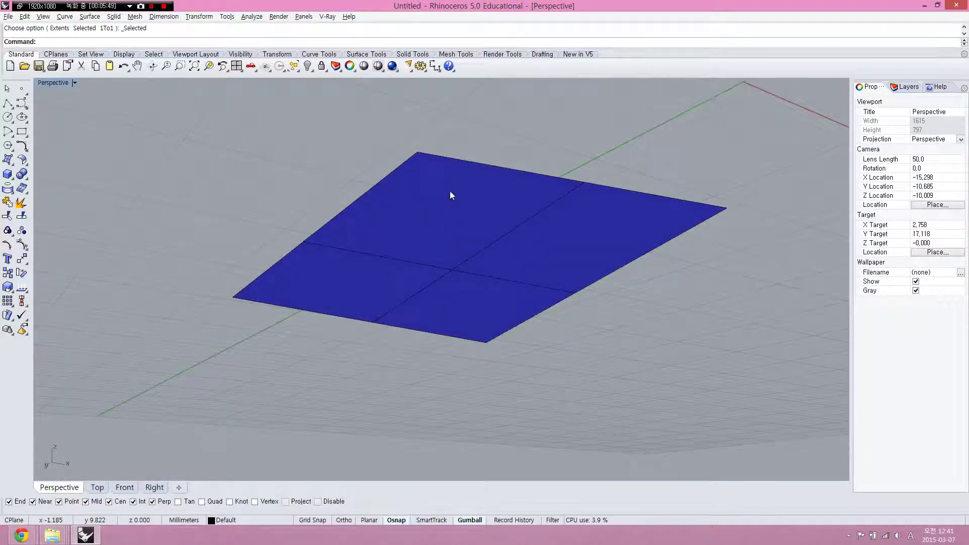
pyautogui.moveTo(394, 293); pyautogui.dragTo(484, 281, button='right')
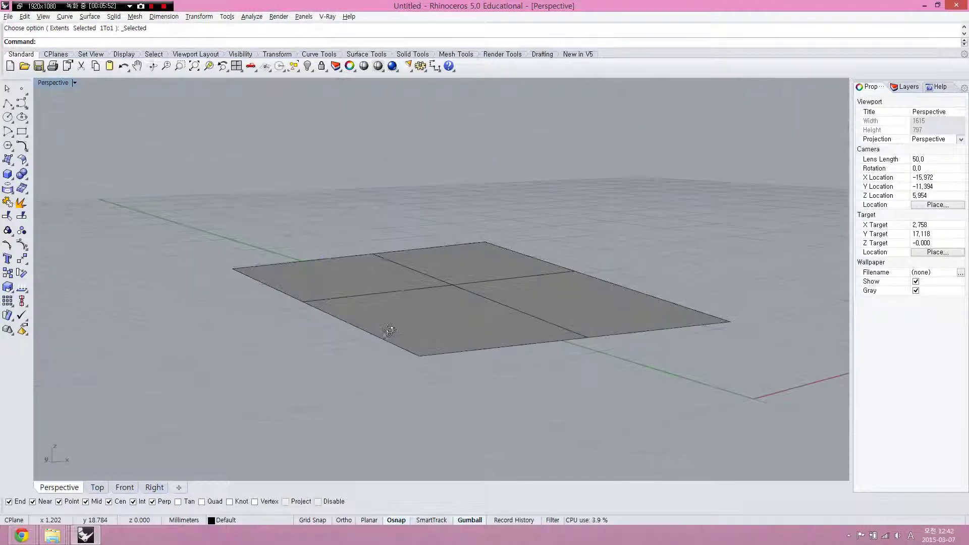
pyautogui.moveTo(471, 318)
pyautogui.mouseDown(button='right')
pyautogui.moveTo(468, 300)
pyautogui.moveTo(472, 311)
pyautogui.mouseUp(button='right')
pyautogui.moveTo(412, 303)
pyautogui.mouseDown()
pyautogui.moveTo(424, 286)
pyautogui.moveTo(430, 300)
pyautogui.mouseUp()
pyautogui.press('Escape')
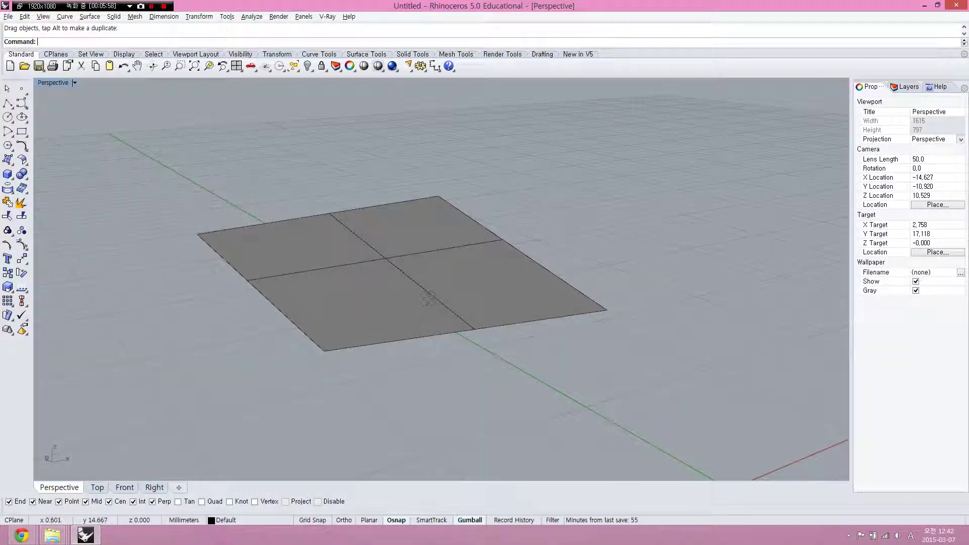
pyautogui.moveTo(422, 318); pyautogui.dragTo(432, 228, button='right')
pyautogui.moveTo(431, 231); pyautogui.dragTo(445, 284)
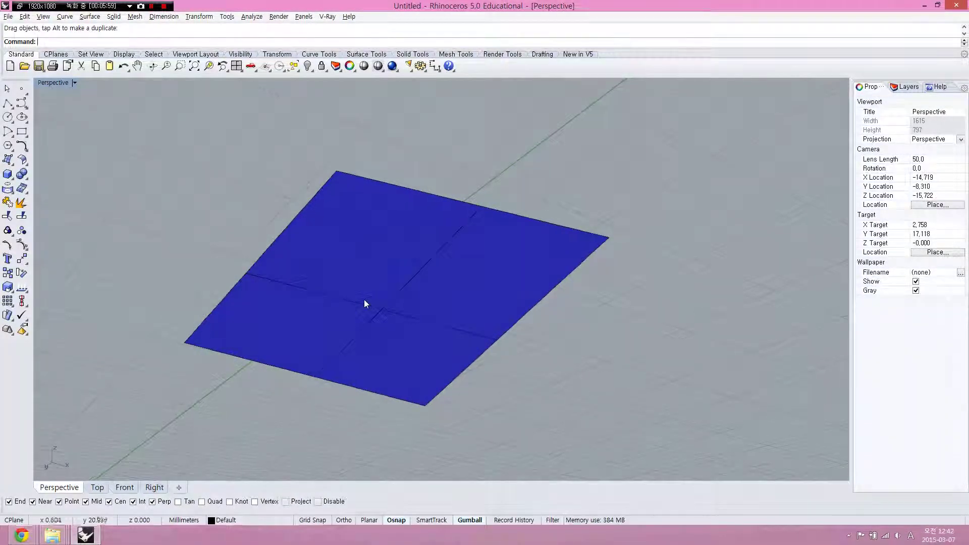
pyautogui.moveTo(425, 269); pyautogui.dragTo(393, 330, button='right')
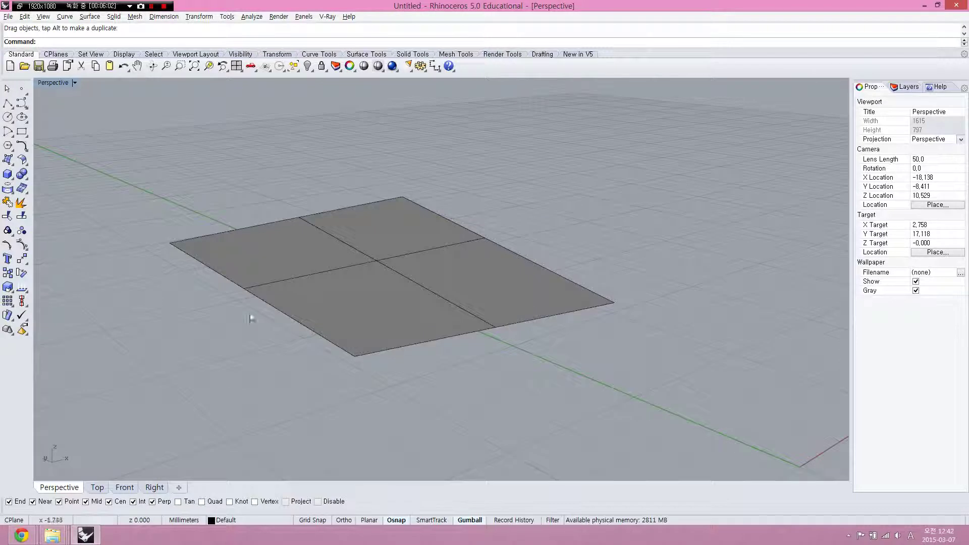
# Run Dir on the flat surface to show its normal arrows, then end the command
pyautogui.click(23, 290)
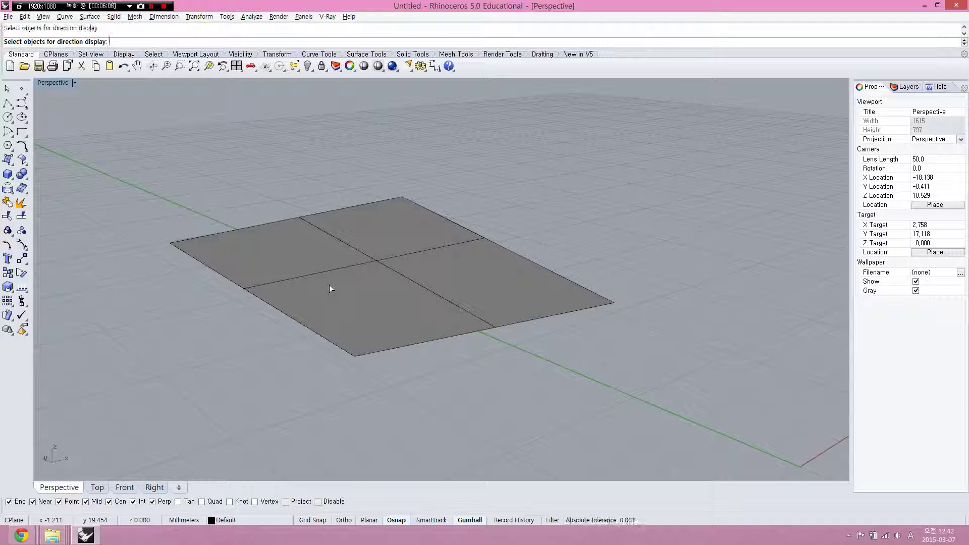
pyautogui.click(330, 286)
pyautogui.press('Return')
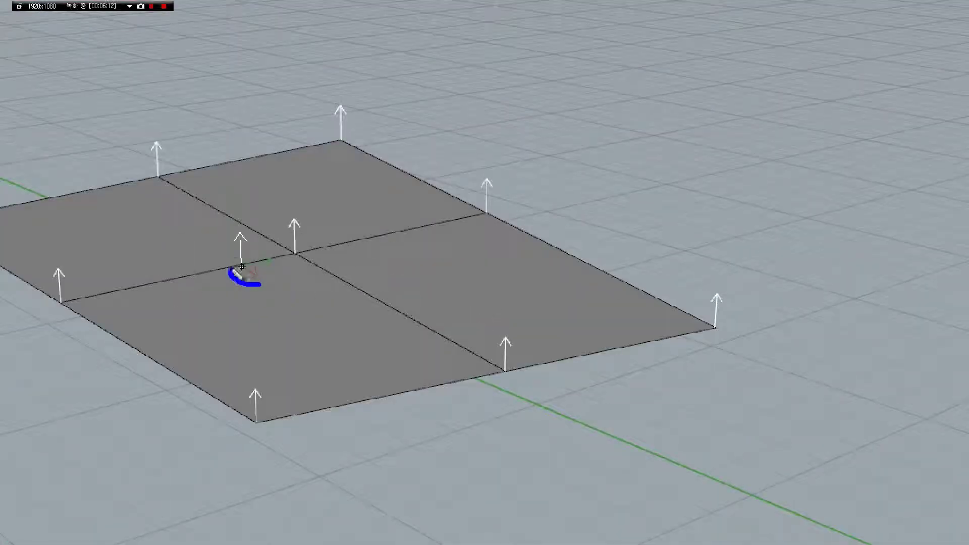
pyautogui.moveTo(245, 272); pyautogui.dragTo(277, 260)
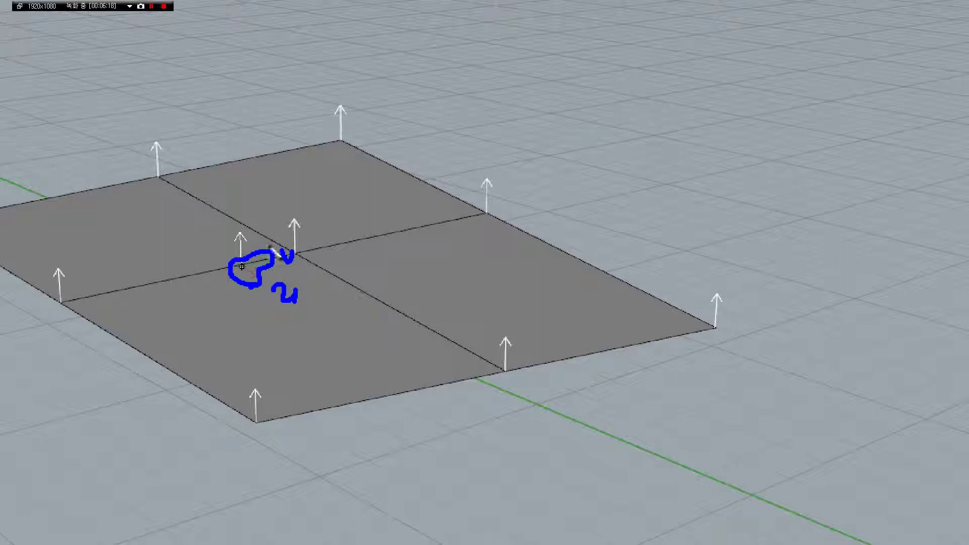
pyautogui.moveTo(228, 257); pyautogui.dragTo(250, 262)
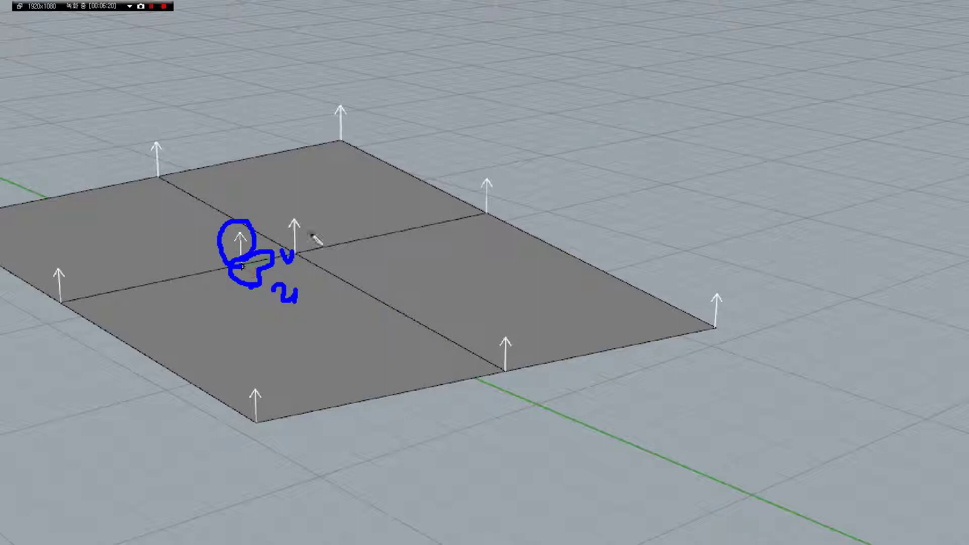
pyautogui.moveTo(485, 230); pyautogui.dragTo(473, 235)
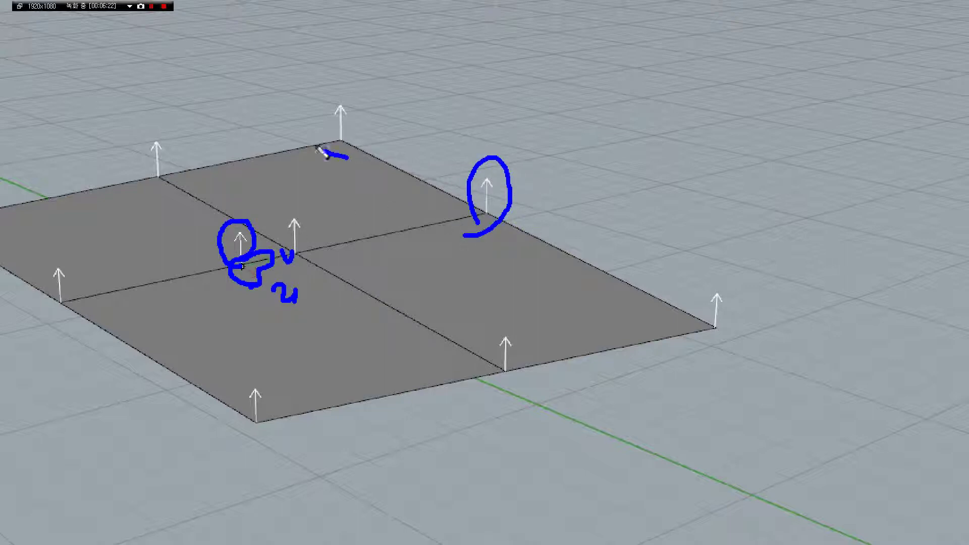
pyautogui.moveTo(349, 152); pyautogui.dragTo(356, 156)
pyautogui.moveTo(428, 64); pyautogui.dragTo(436, 133)
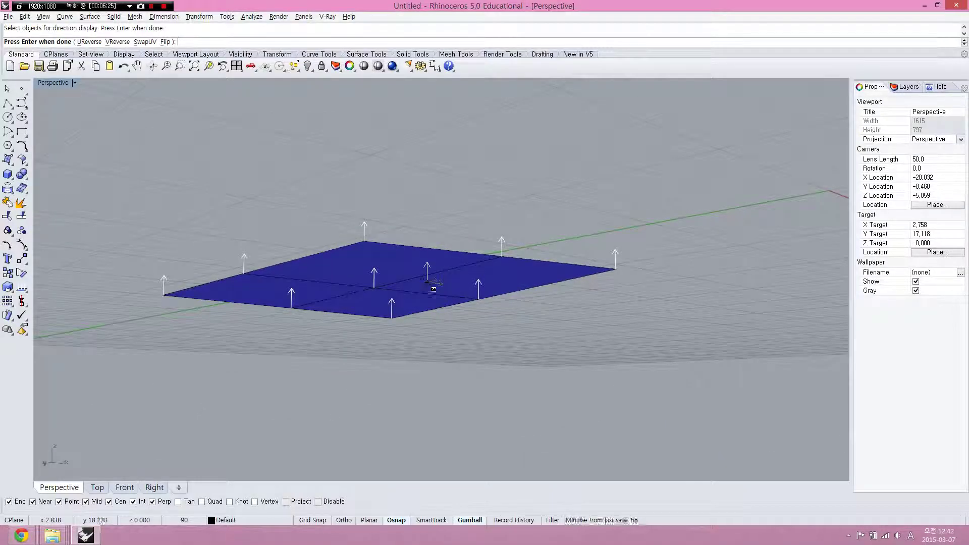
pyautogui.press('Return')
pyautogui.press('Return')
# Deselect the surface and orbit to view it edge-on and enlarged
pyautogui.click(409, 273)
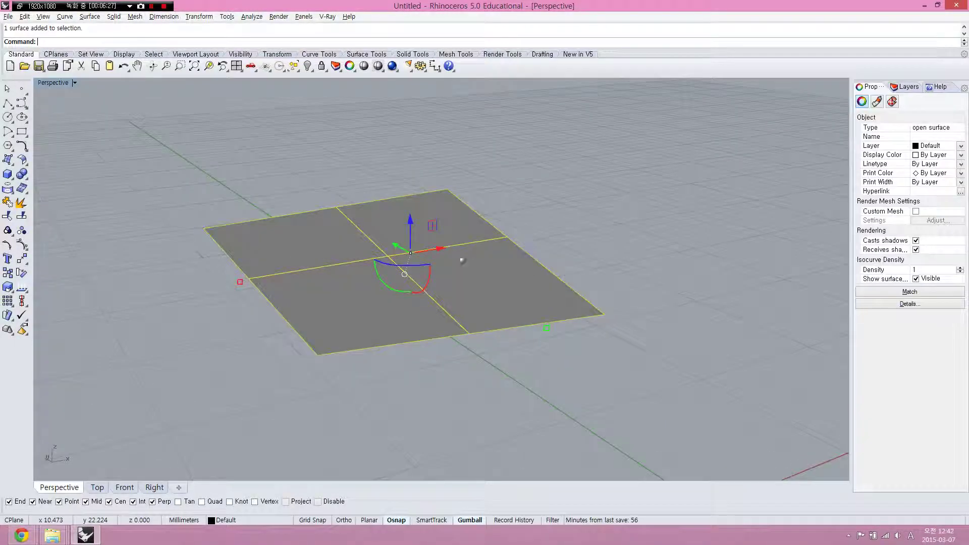
pyautogui.press('Escape')
pyautogui.scroll(3, 509, 238)
pyautogui.moveTo(503, 242); pyautogui.dragTo(481, 259, button='right')
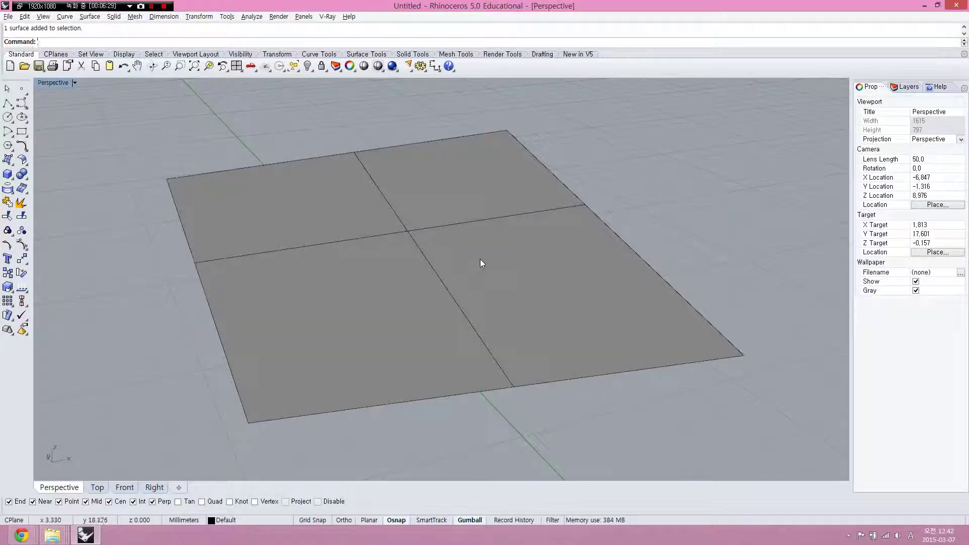
pyautogui.scroll(-3, 552, 237)
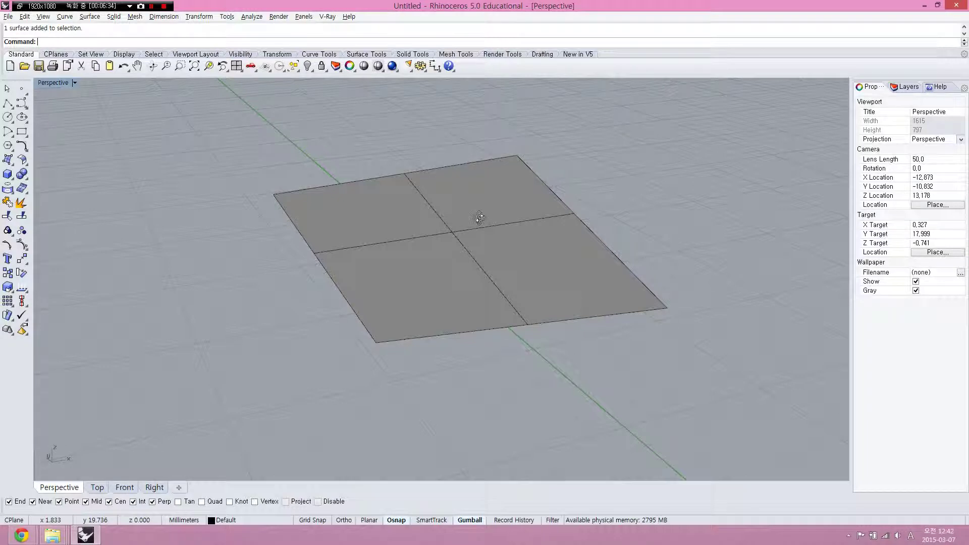
pyautogui.moveTo(457, 244)
pyautogui.mouseDown(button='right')
pyautogui.moveTo(501, 198)
pyautogui.moveTo(562, 218)
pyautogui.mouseUp(button='right')
pyautogui.scroll(3, 562, 218)
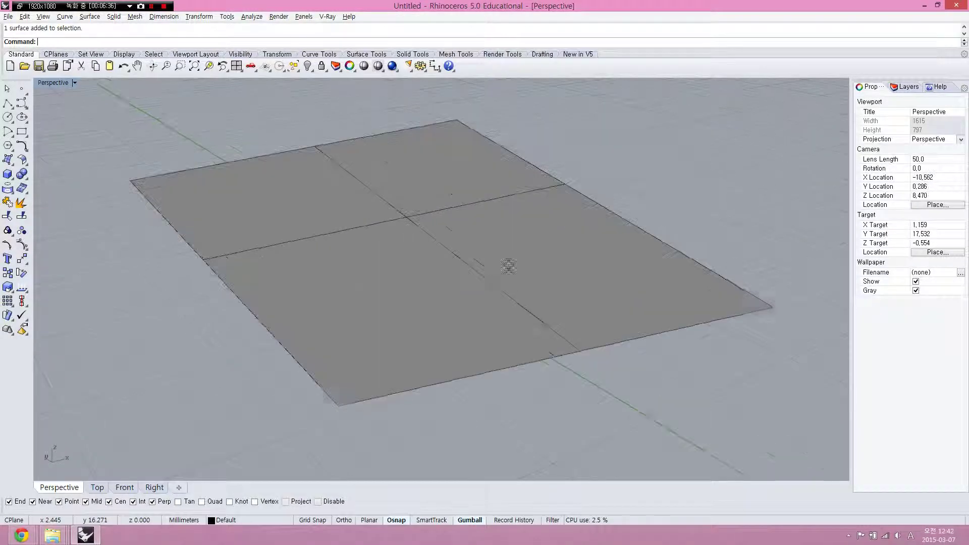
pyautogui.moveTo(496, 266); pyautogui.dragTo(648, 183, button='right')
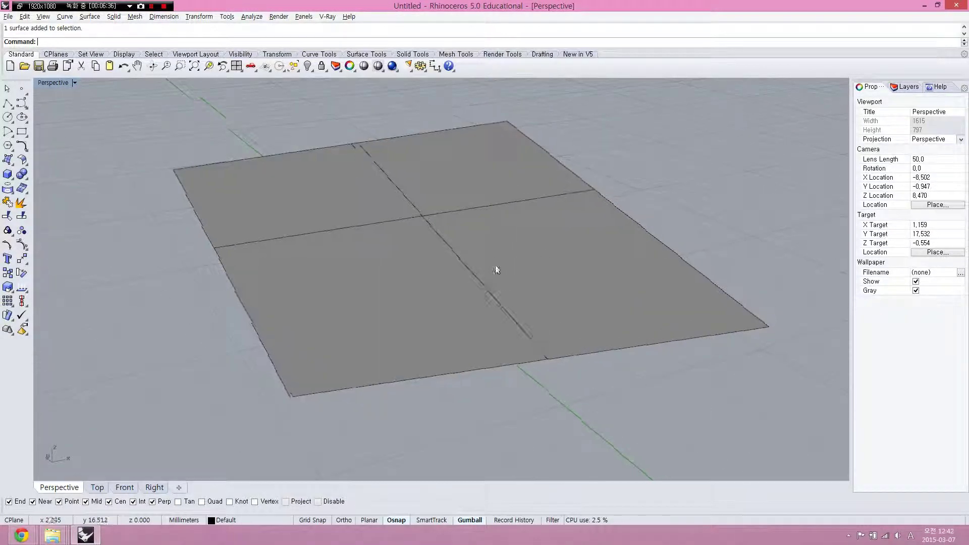
# Navigate Rhino Options to View > Display Modes > Shaded settings
pyautogui.click(421, 66)
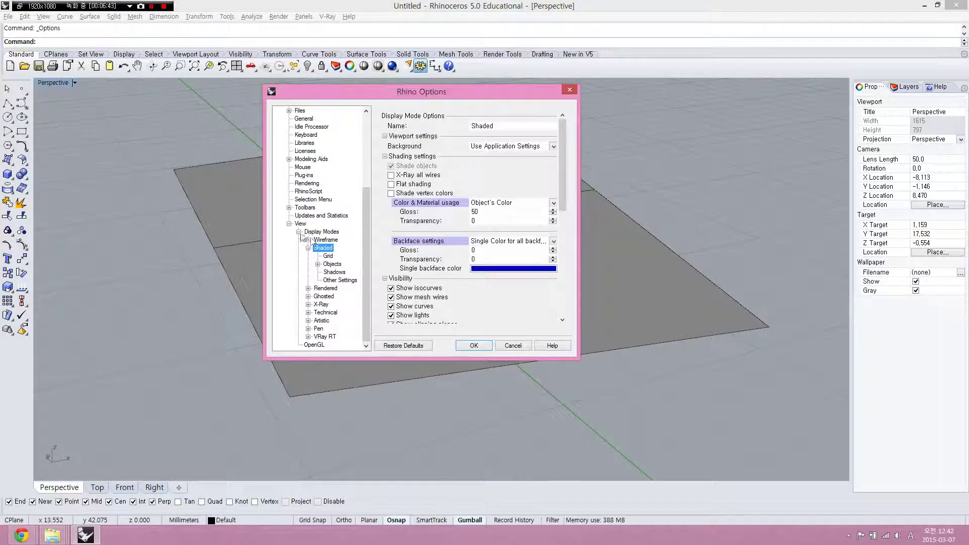
pyautogui.click(301, 224)
pyautogui.click(289, 224)
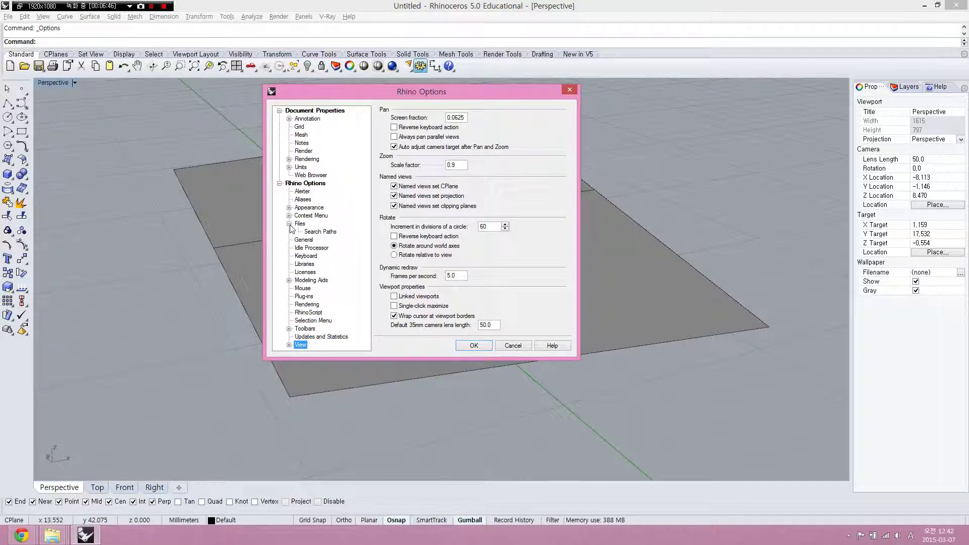
pyautogui.click(288, 337)
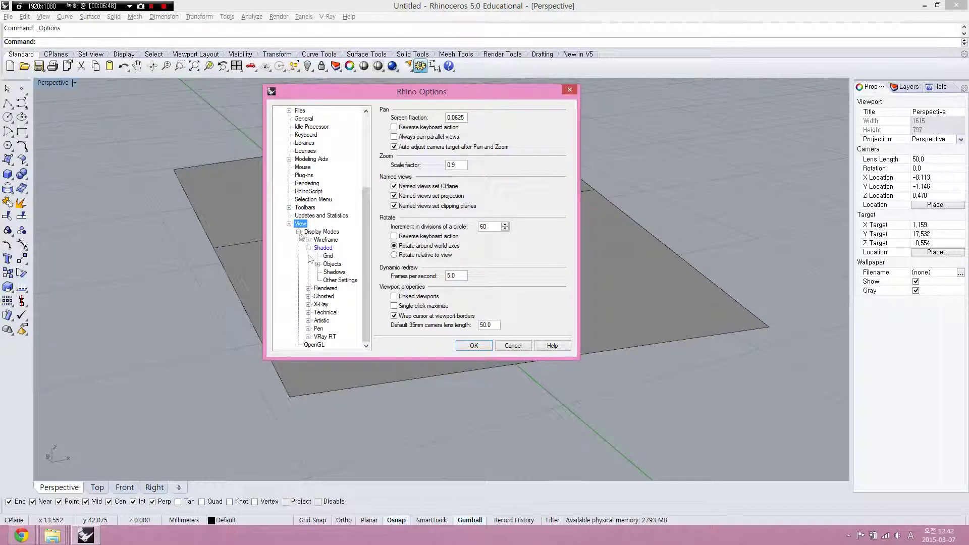
pyautogui.click(321, 233)
pyautogui.click(323, 248)
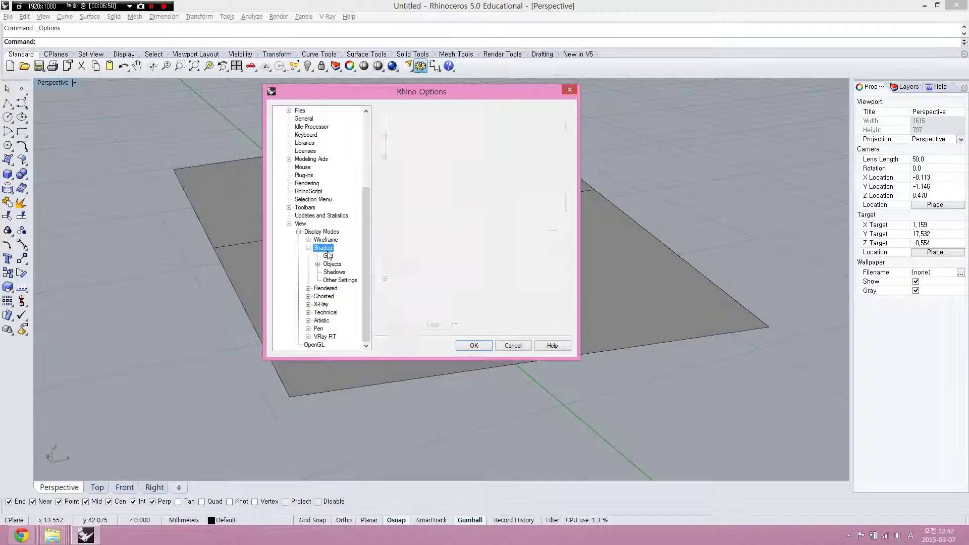
pyautogui.doubleClick(326, 250)
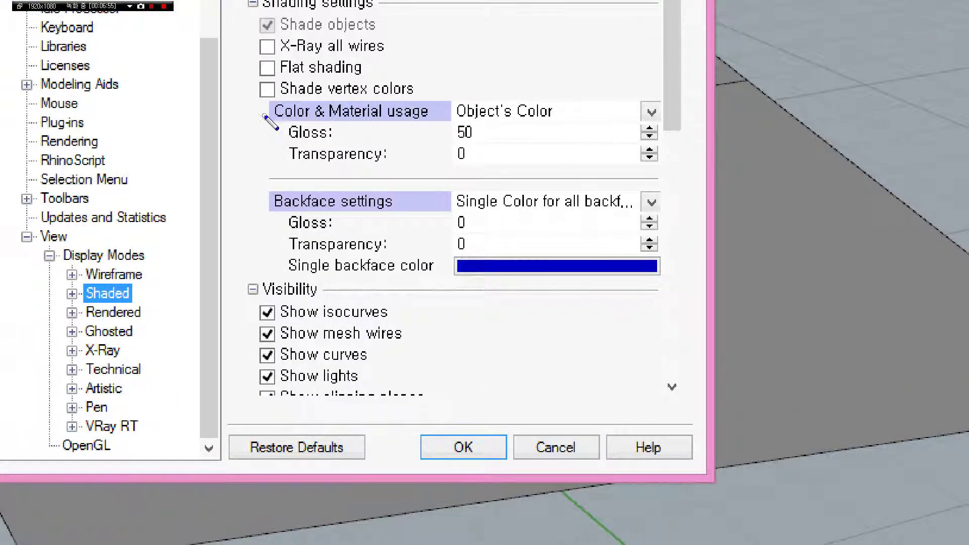
# Set Shaded backface settings to a single colour and confirm dark blue
pyautogui.moveTo(276, 124); pyautogui.dragTo(426, 123)
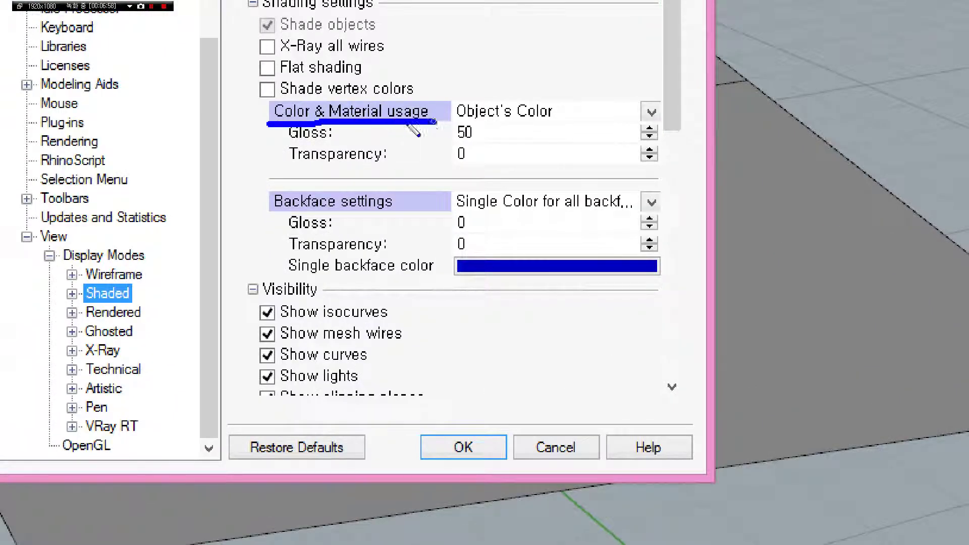
pyautogui.moveTo(233, 107); pyautogui.dragTo(264, 92)
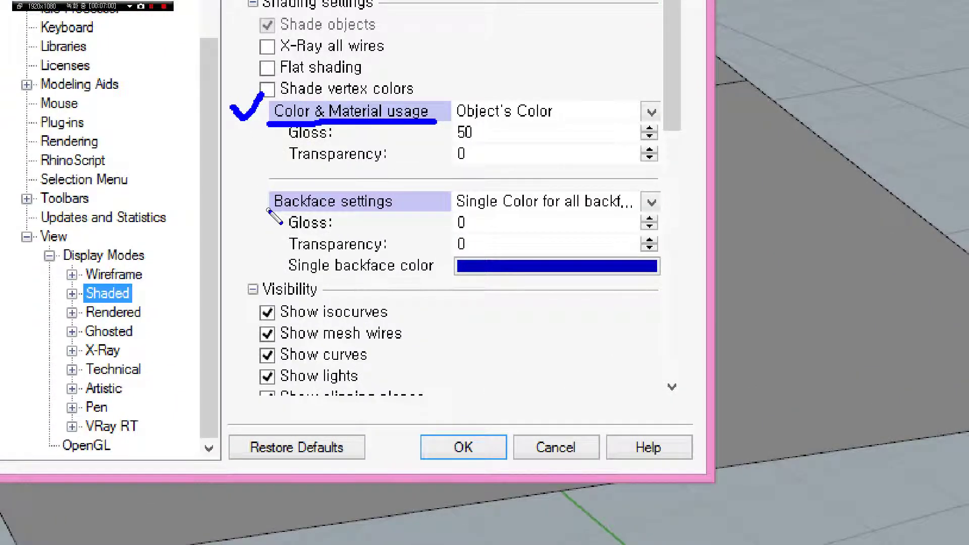
pyautogui.moveTo(270, 213); pyautogui.dragTo(424, 212)
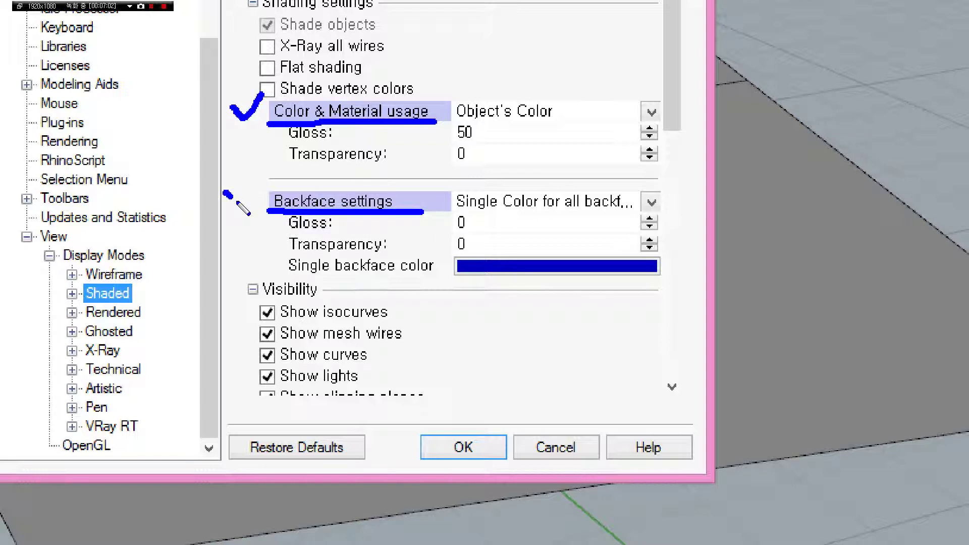
pyautogui.moveTo(228, 193); pyautogui.dragTo(263, 182)
pyautogui.moveTo(454, 97); pyautogui.dragTo(455, 100)
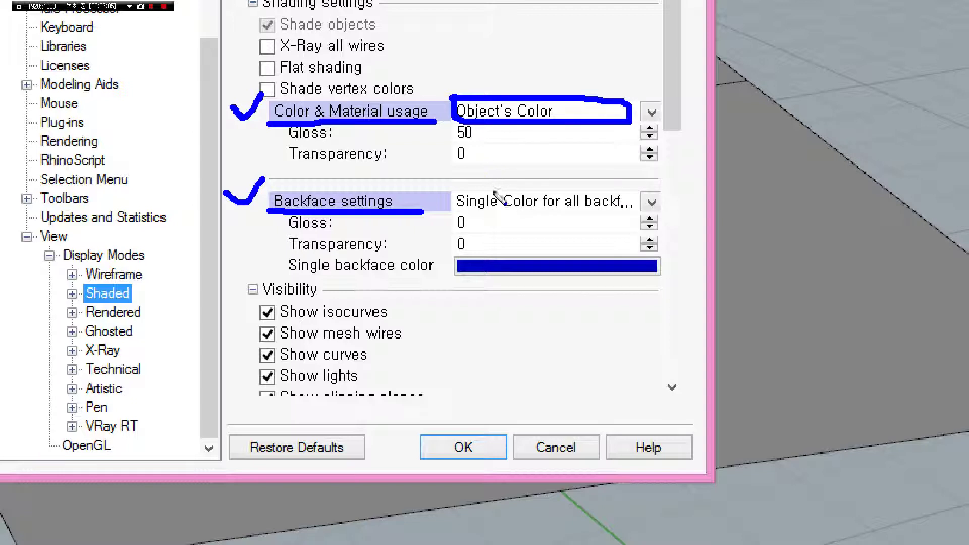
pyautogui.moveTo(451, 190); pyautogui.dragTo(447, 193)
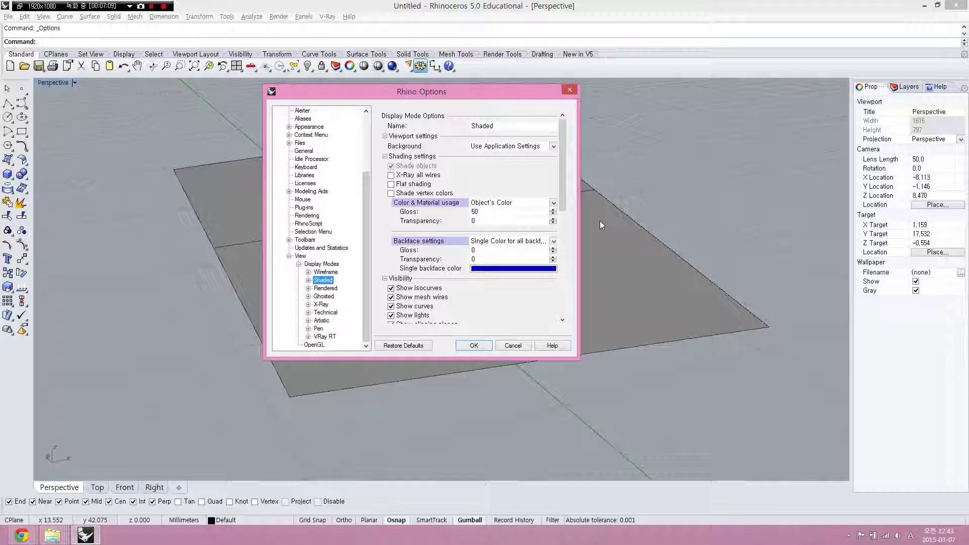
pyautogui.click(524, 270)
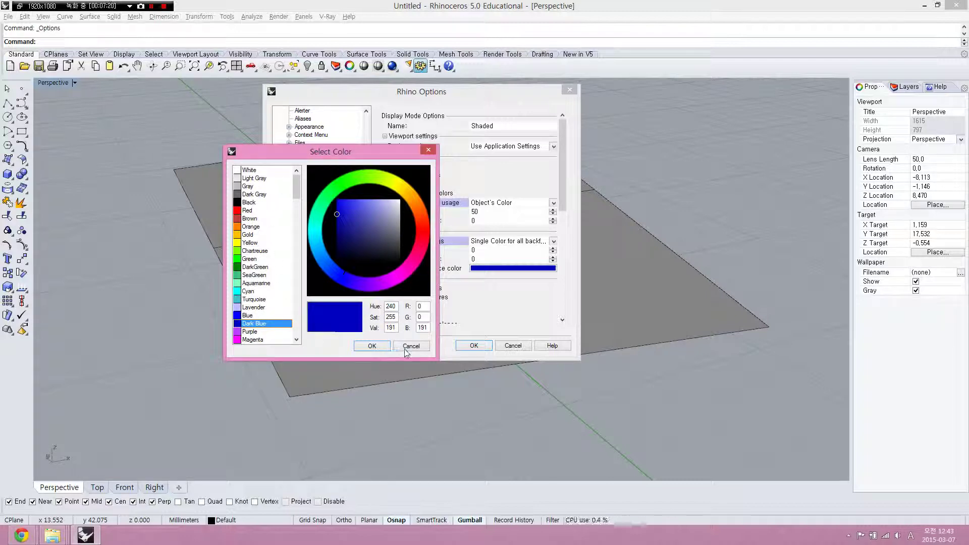
pyautogui.click(372, 346)
# Apply the display settings and orbit beneath the plane to verify its dark-blue underside
pyautogui.click(475, 346)
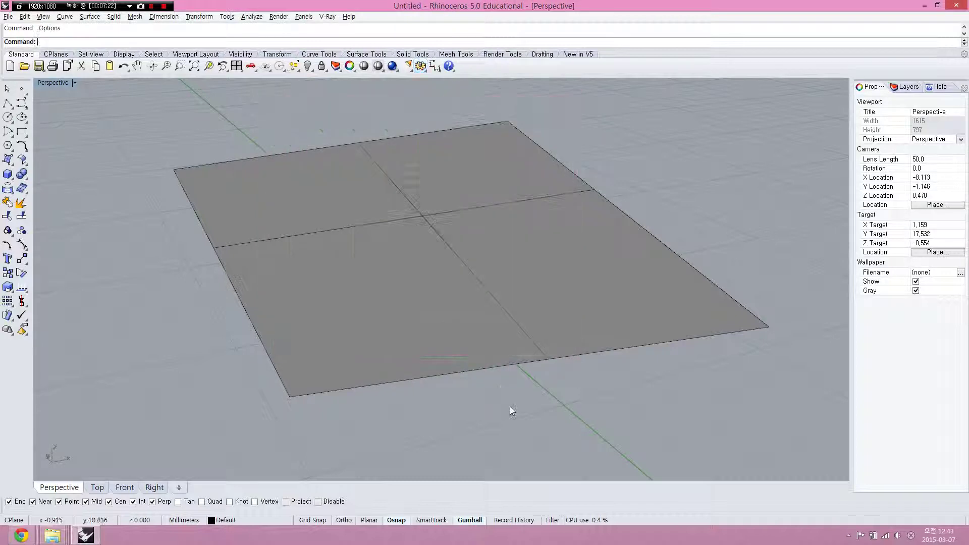
pyautogui.scroll(2, 476, 264)
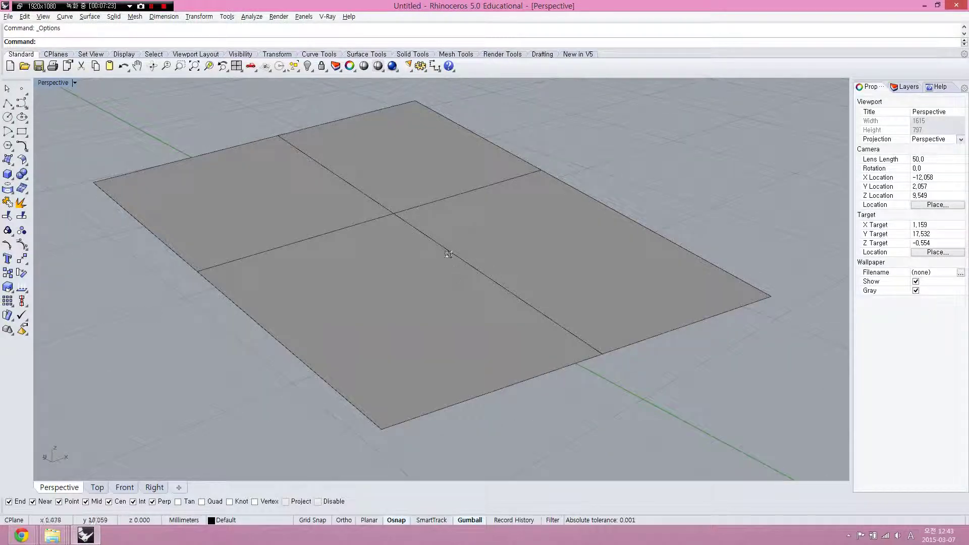
pyautogui.moveTo(449, 254)
pyautogui.mouseDown(button='right')
pyautogui.moveTo(438, 187)
pyautogui.moveTo(466, 182)
pyautogui.mouseUp(button='right')
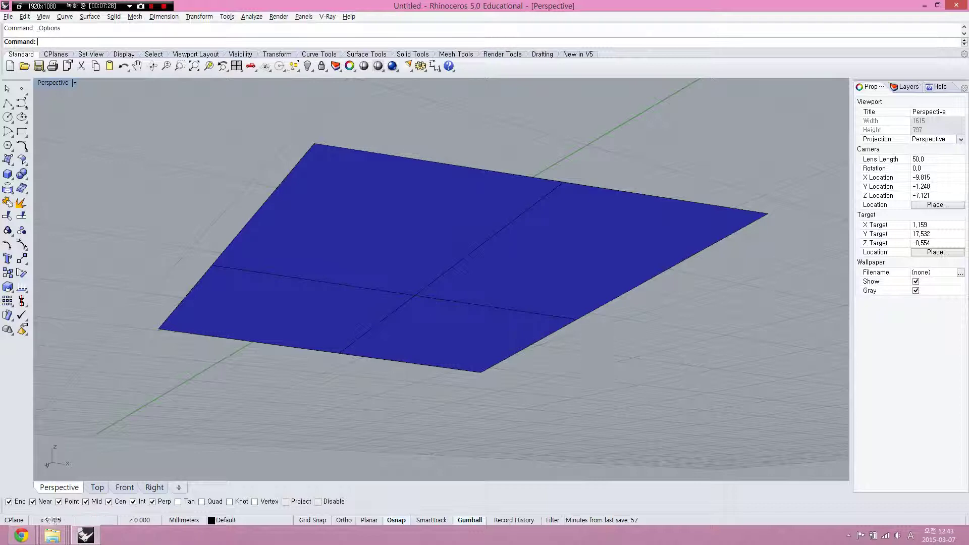
pyautogui.moveTo(425, 256)
pyautogui.mouseDown(button='right')
pyautogui.moveTo(409, 311)
pyautogui.moveTo(420, 319)
pyautogui.mouseUp(button='right')
# Create a tall box standing beside the flat surface
pyautogui.click(22, 173)
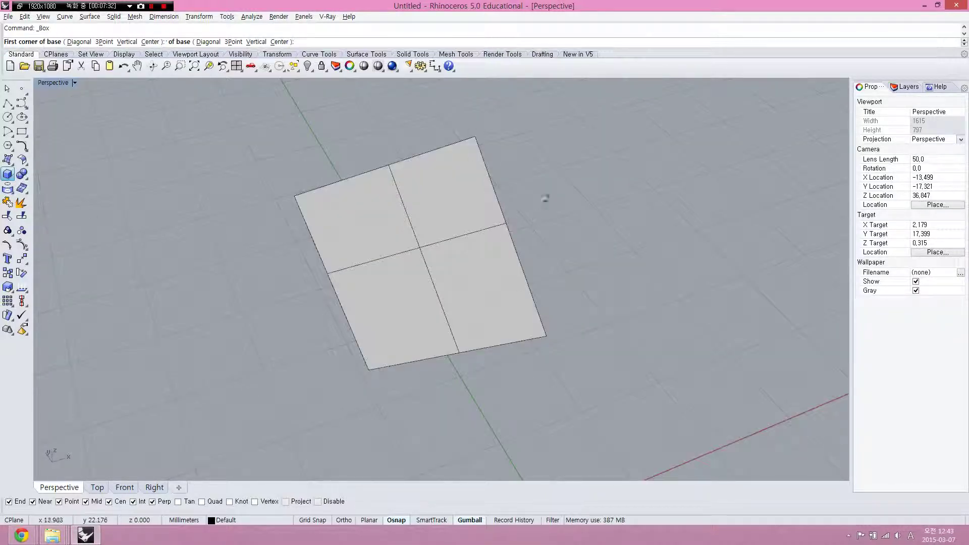
pyautogui.click(552, 196)
pyautogui.click(659, 261)
pyautogui.click(651, 205)
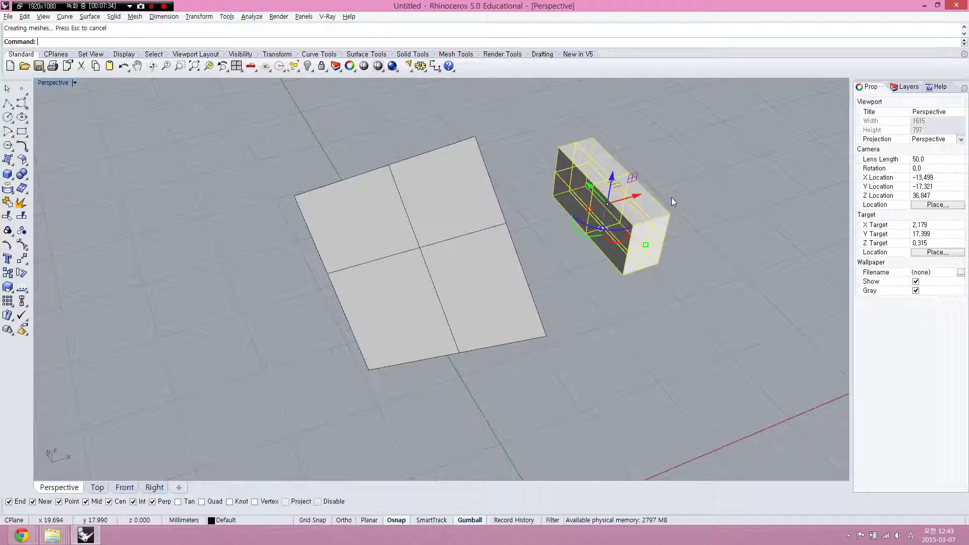
pyautogui.press('Escape')
# Remove the box's top face, leaving an open box with dark-blue inner faces
pyautogui.click(636, 203)
pyautogui.scroll(3, 634, 203)
pyautogui.keyDown('shift'); pyautogui.click(575, 151); pyautogui.keyUp('shift')
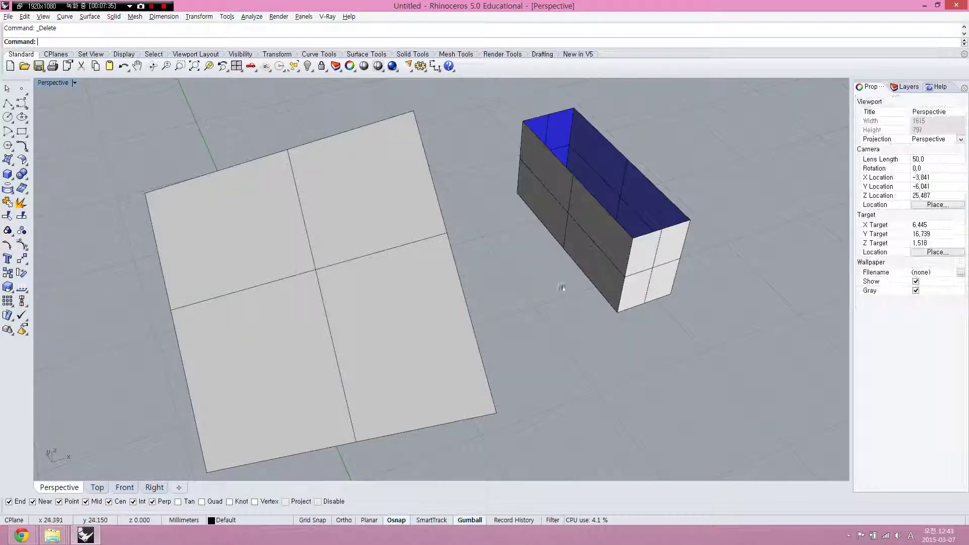
pyautogui.keyDown('shift'); pyautogui.click(594, 277); pyautogui.keyUp('shift')
pyautogui.press('Escape')
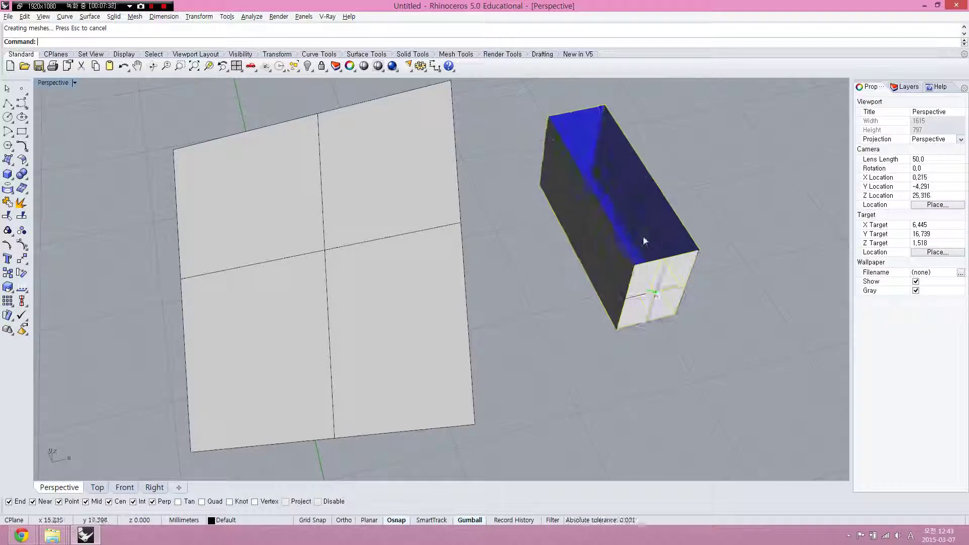
pyautogui.scroll(5, 643, 236)
# Orbit around and below the ground to inspect the open box and both undersides
pyautogui.moveTo(506, 323); pyautogui.dragTo(478, 303, button='right')
pyautogui.moveTo(424, 182)
pyautogui.mouseDown()
pyautogui.moveTo(379, 194)
pyautogui.moveTo(489, 355)
pyautogui.mouseUp()
pyautogui.scroll(-5, 485, 318)
pyautogui.moveTo(485, 288)
pyautogui.mouseDown(button='right')
pyautogui.moveTo(413, 250)
pyautogui.moveTo(487, 300)
pyautogui.moveTo(571, 304)
pyautogui.mouseUp(button='right')
pyautogui.scroll(-3, 486, 300)
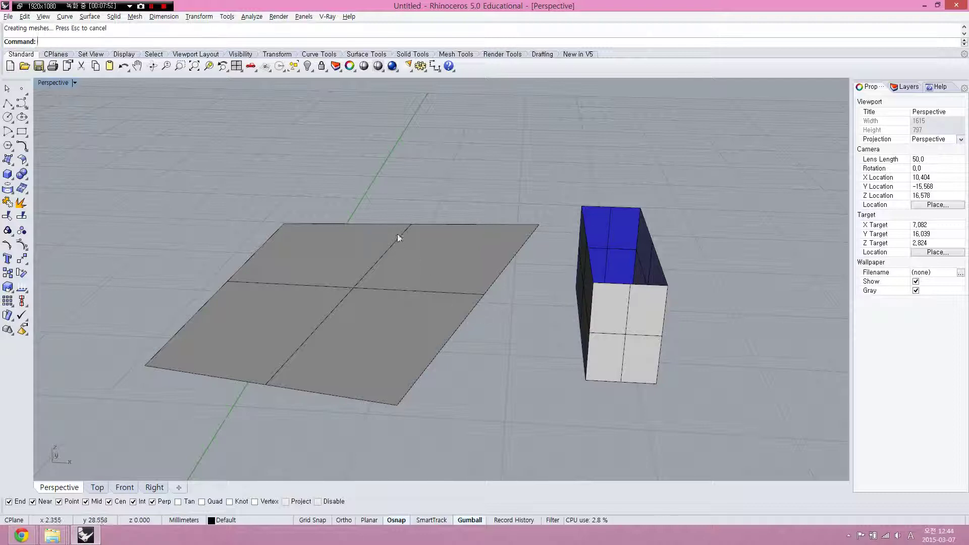
pyautogui.moveTo(454, 250)
pyautogui.mouseDown(button='right')
pyautogui.moveTo(458, 238)
pyautogui.moveTo(506, 296)
pyautogui.moveTo(490, 296)
pyautogui.moveTo(509, 283)
pyautogui.mouseUp(button='right')
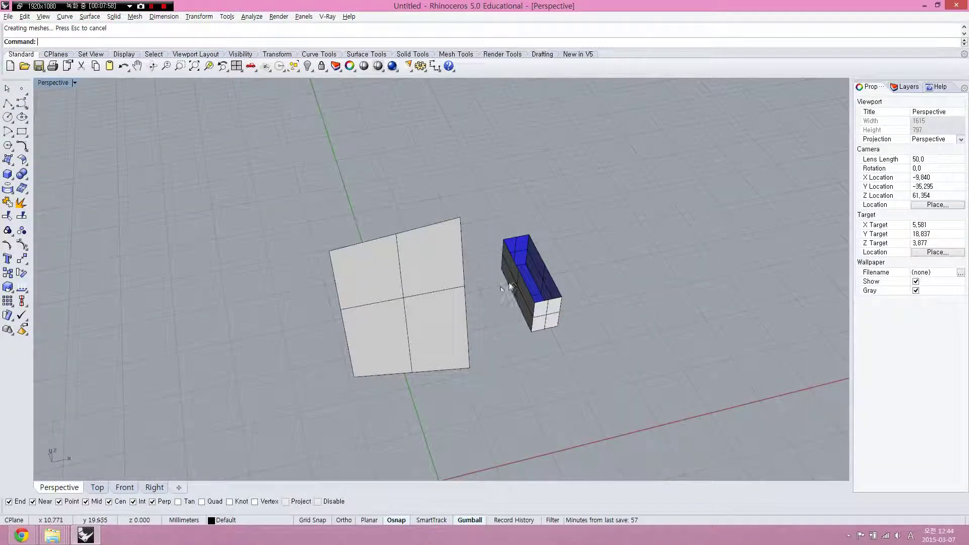